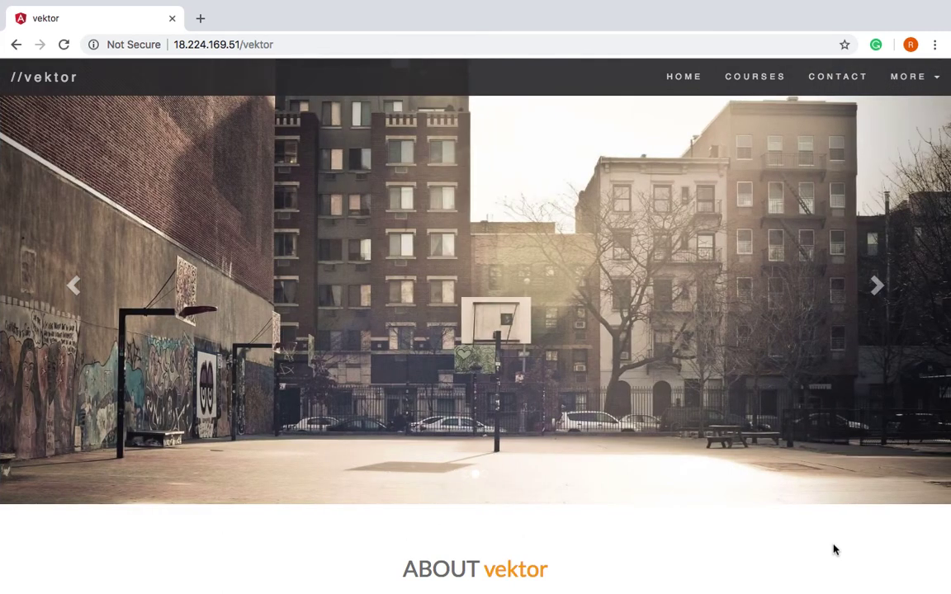
- Scroll through the home page's About and Mission sections
scroll(834, 550, "down", 2)
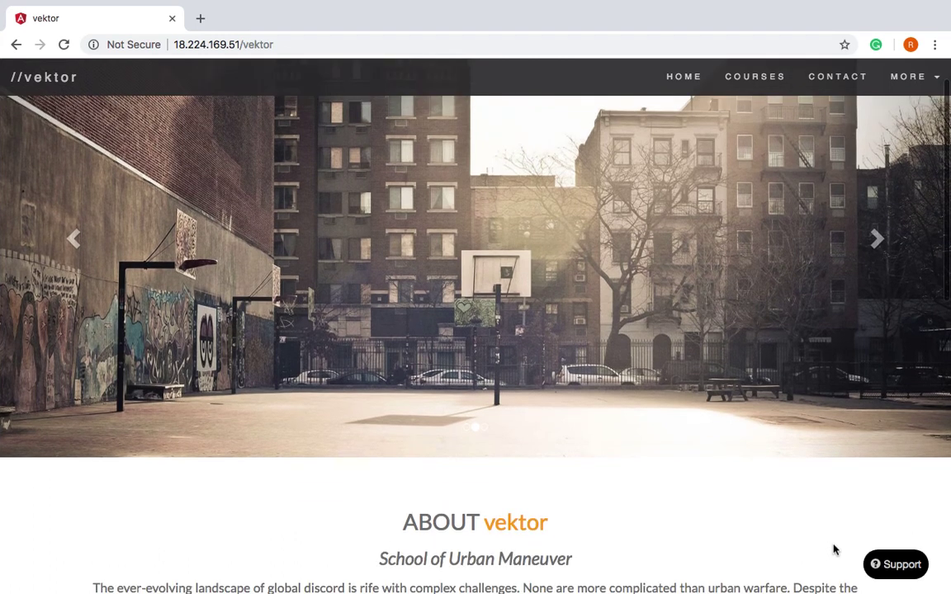
scroll(834, 550, "down", 3)
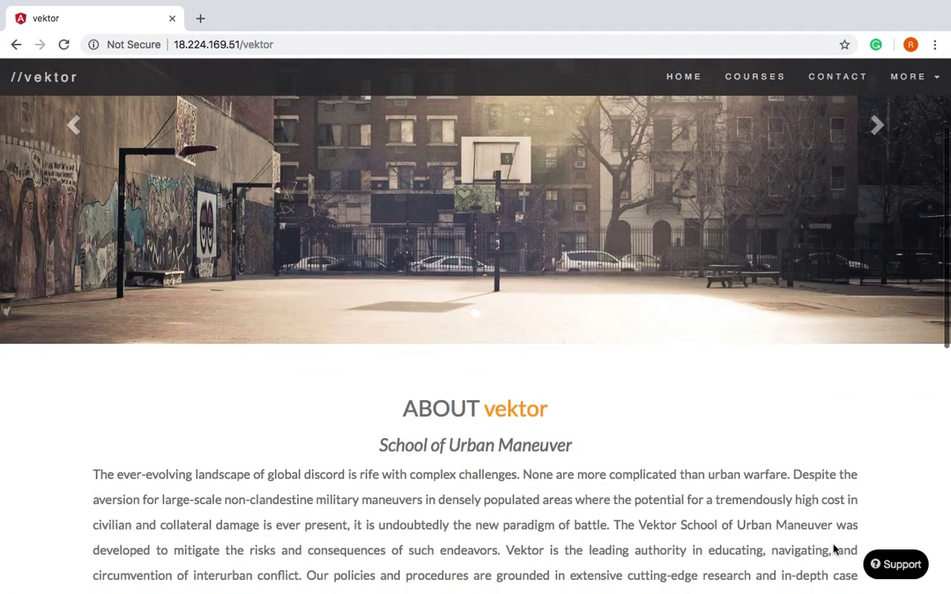
scroll(825, 547, "down", 3)
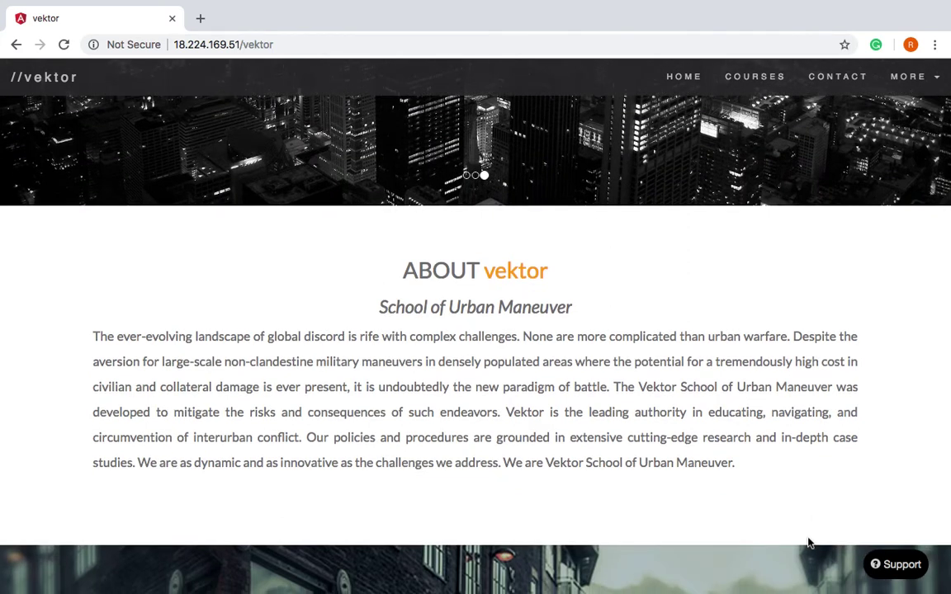
scroll(809, 543, "down", 3)
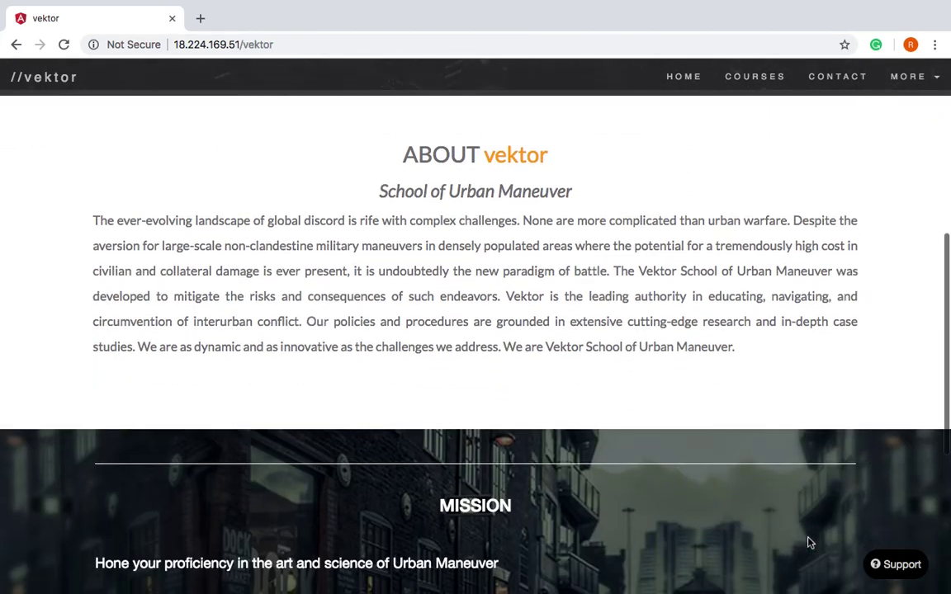
scroll(791, 530, "down", 1)
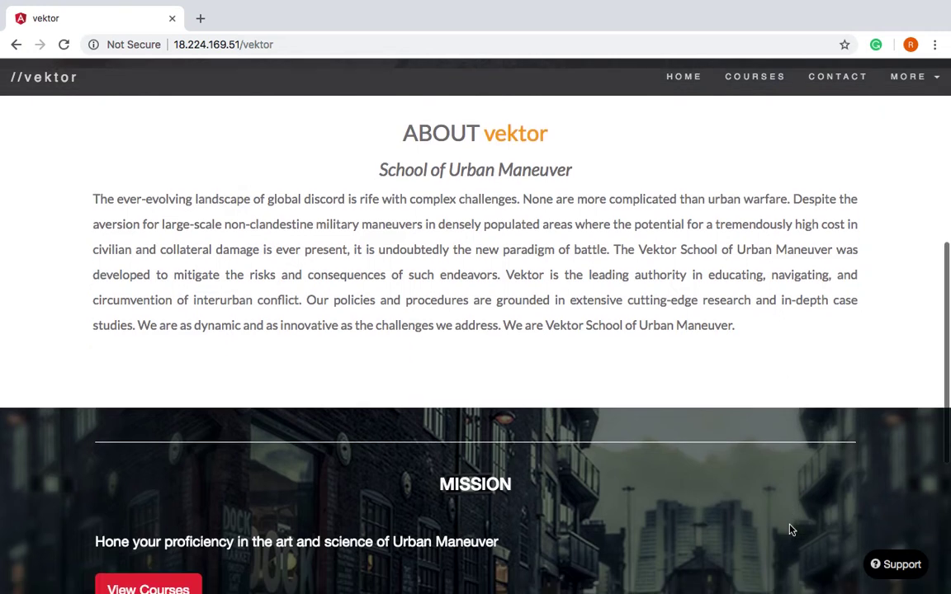
scroll(791, 530, "down", 3)
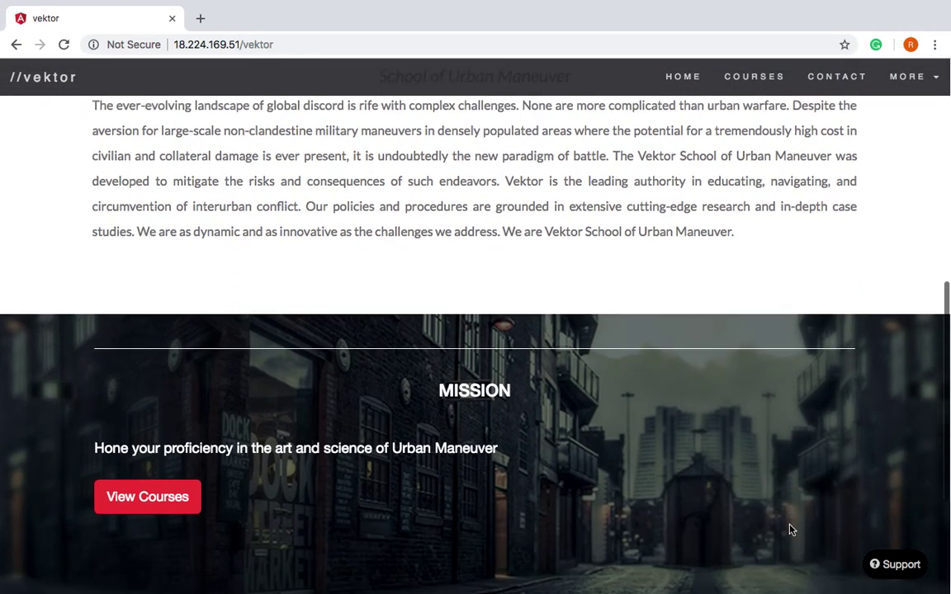
scroll(790, 530, "down", 3)
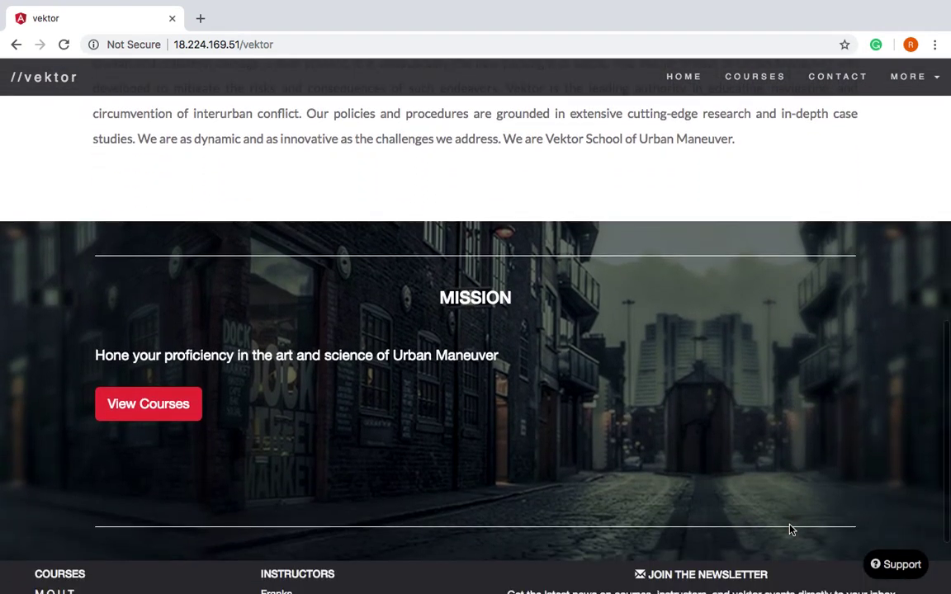
scroll(790, 529, "down", 4)
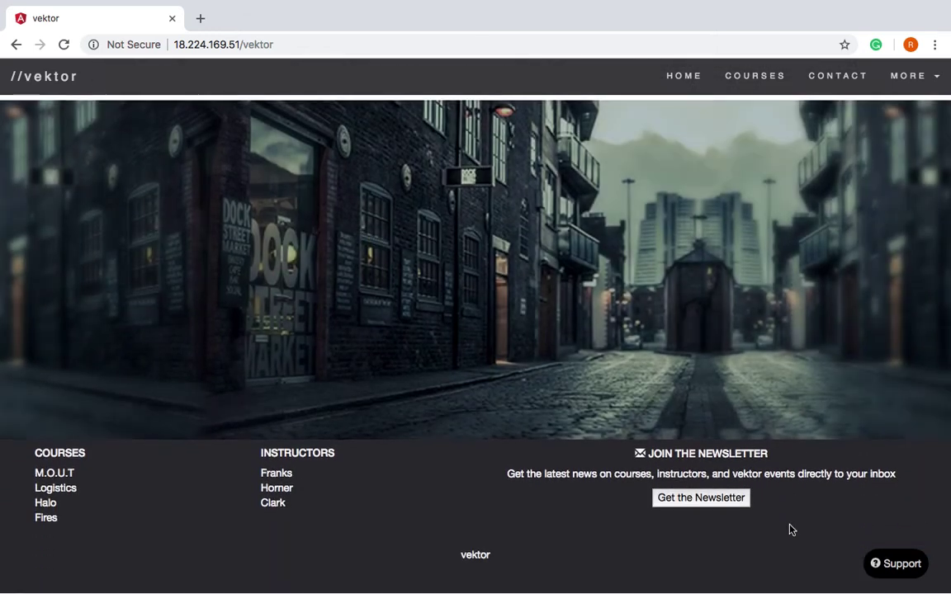
scroll(791, 529, "up", 1)
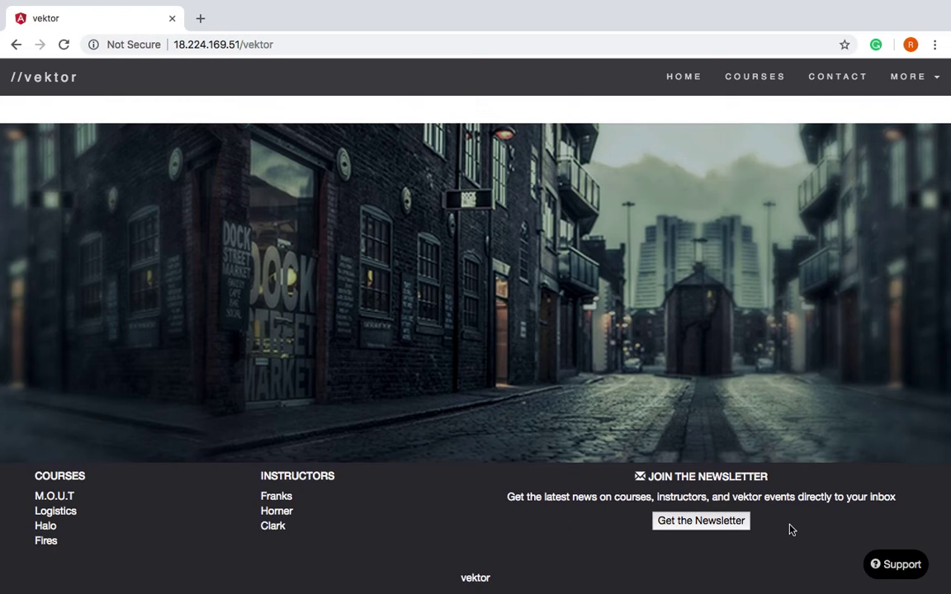
scroll(790, 530, "up", 3)
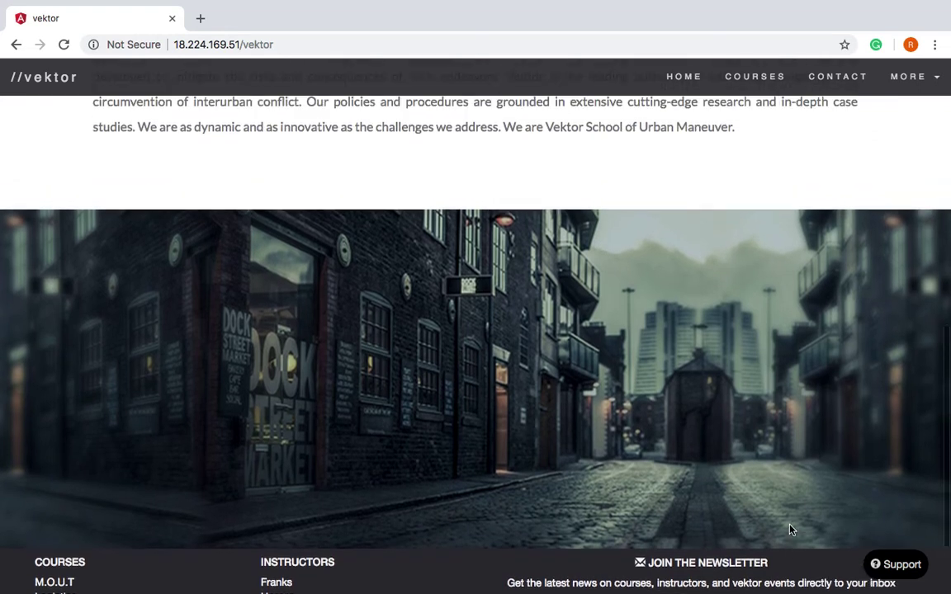
scroll(790, 529, "up", 5)
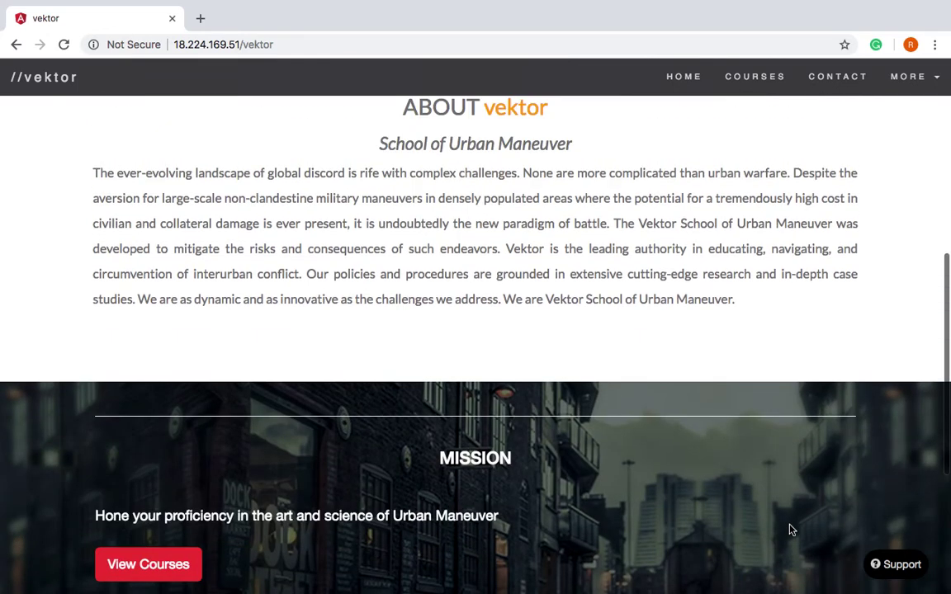
scroll(790, 530, "up", 5)
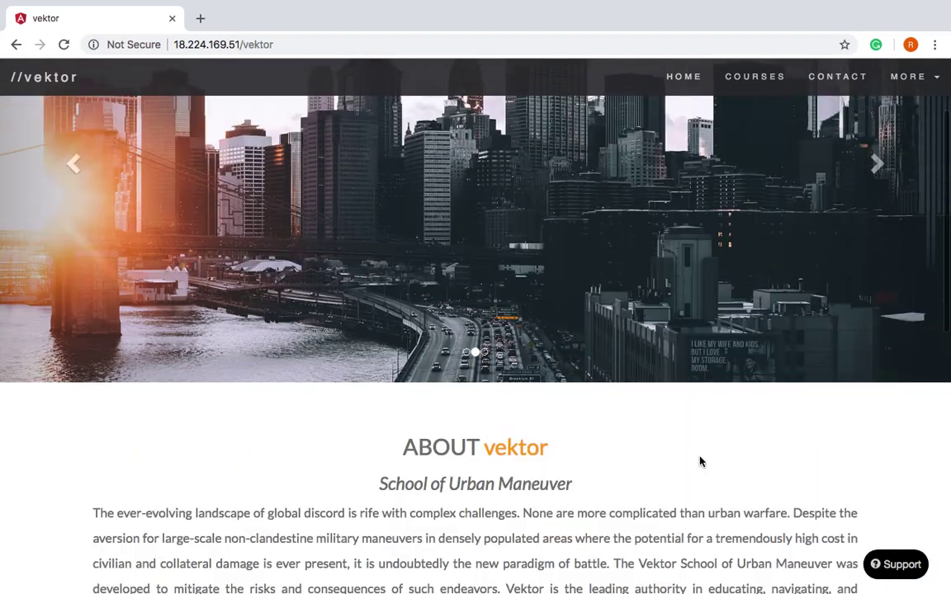
scroll(700, 463, "down", 3)
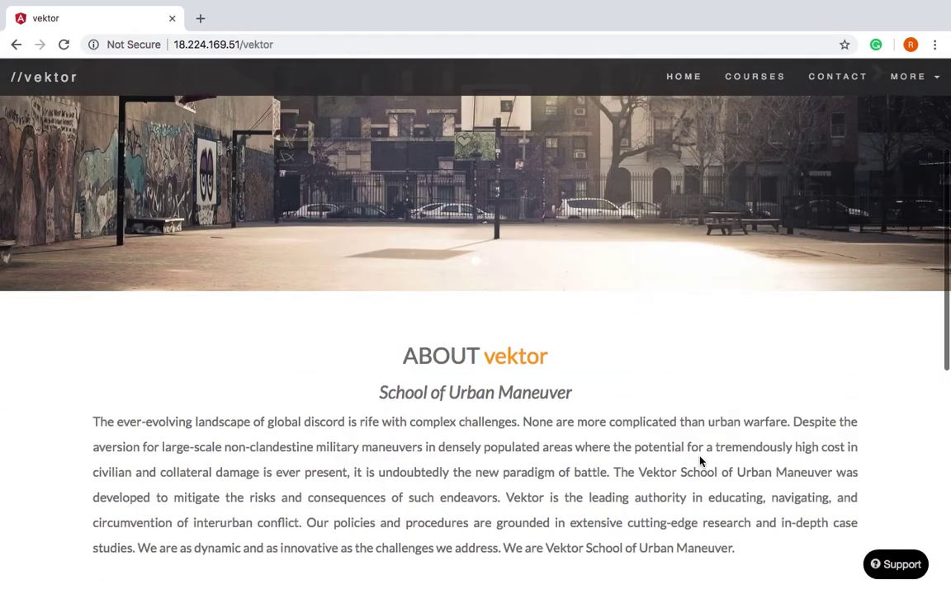
scroll(700, 463, "down", 4)
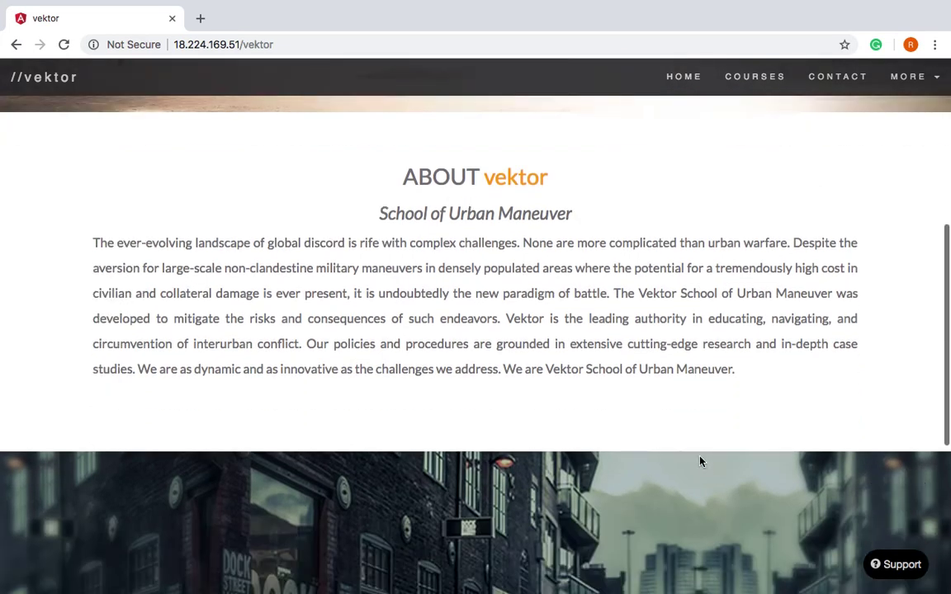
scroll(700, 463, "down", 6)
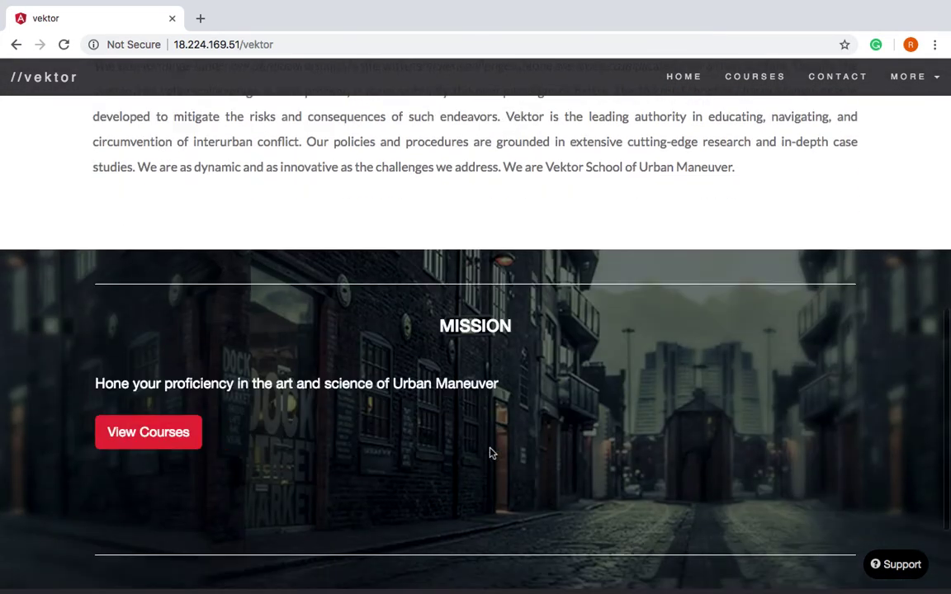
scroll(487, 458, "down", 1)
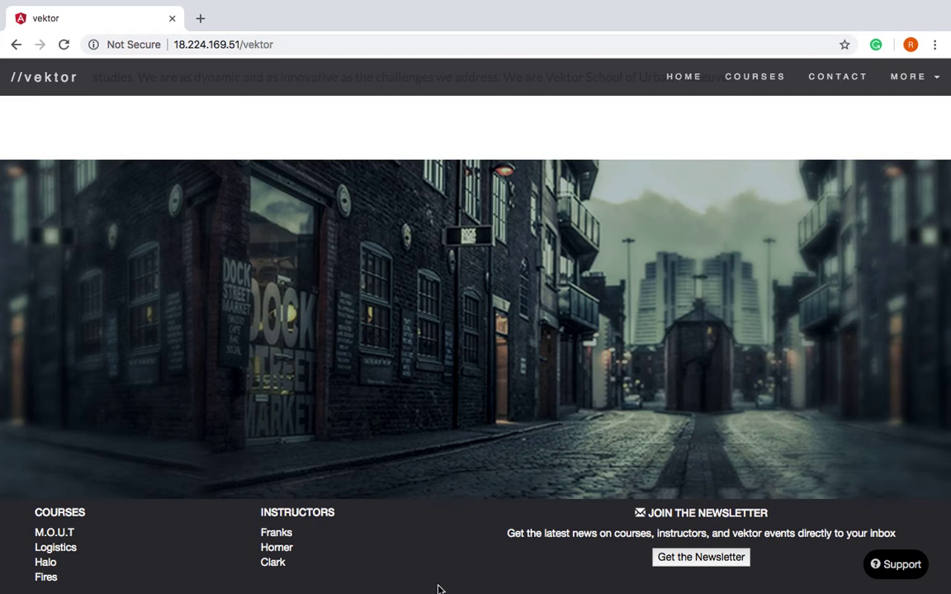
mouse_move(323, 414)
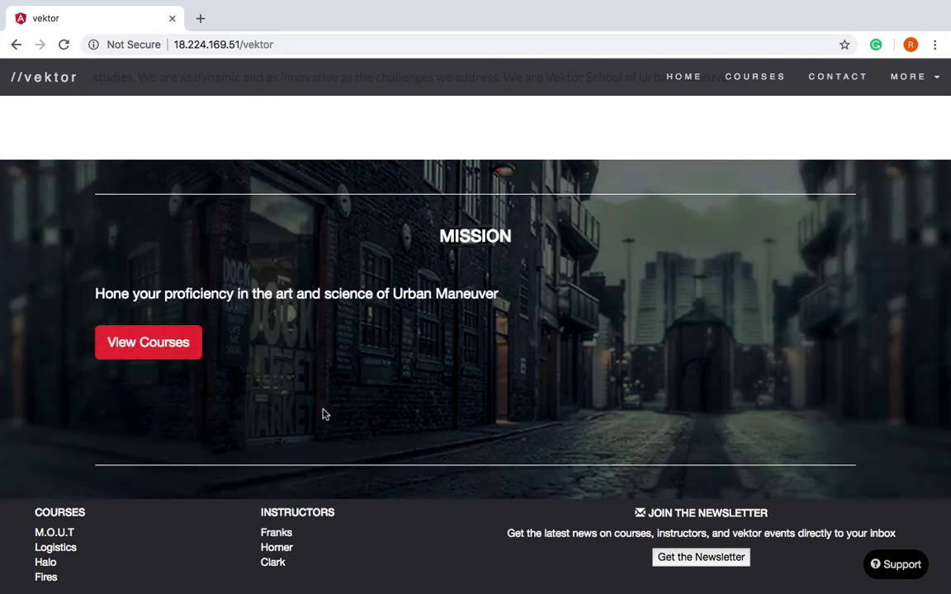
- Open the course list, then go to Host Engagement from the MORE menu
left_click(183, 352)
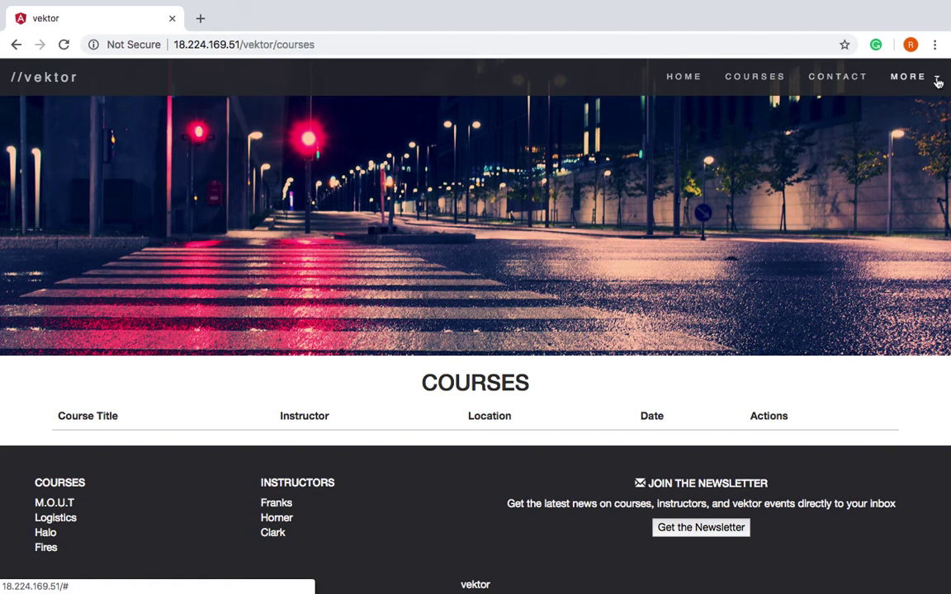
left_click(938, 81)
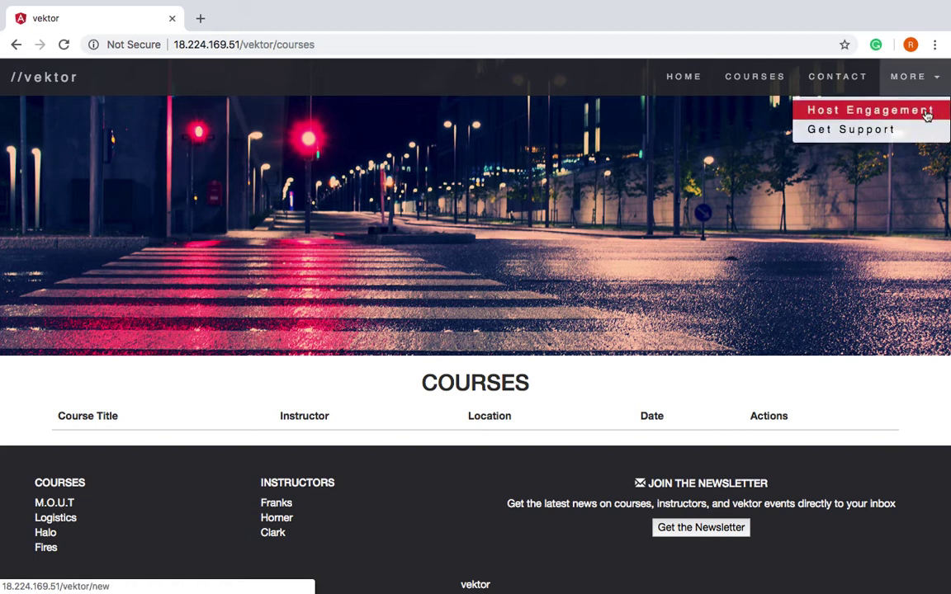
left_click(927, 117)
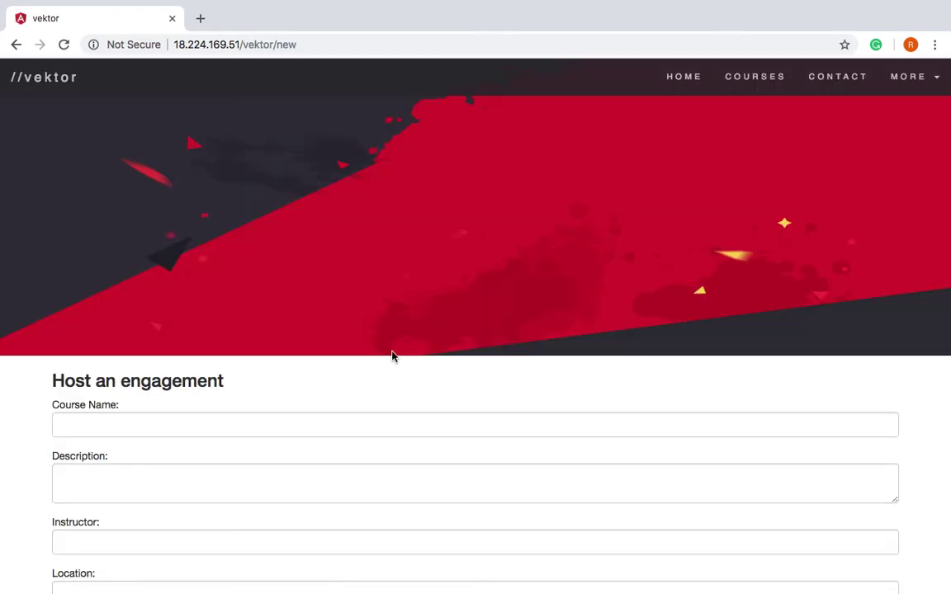
- Reload the Host an engagement page
scroll(392, 357, "down", 3)
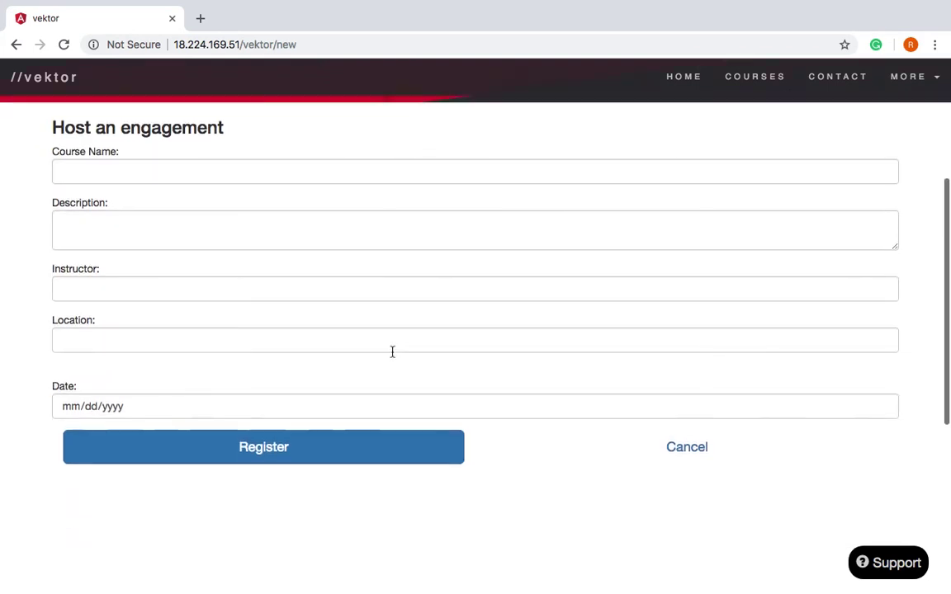
scroll(145, 185, "up", 3)
left_click(63, 43)
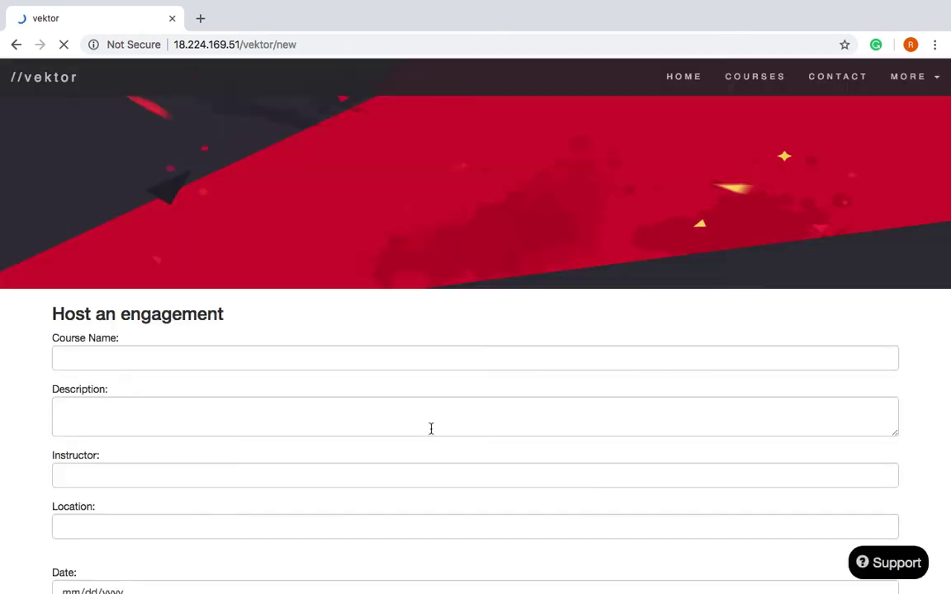
- Register the form empty to show errors for name, description, instructor, location and date
scroll(430, 433, "down", 3)
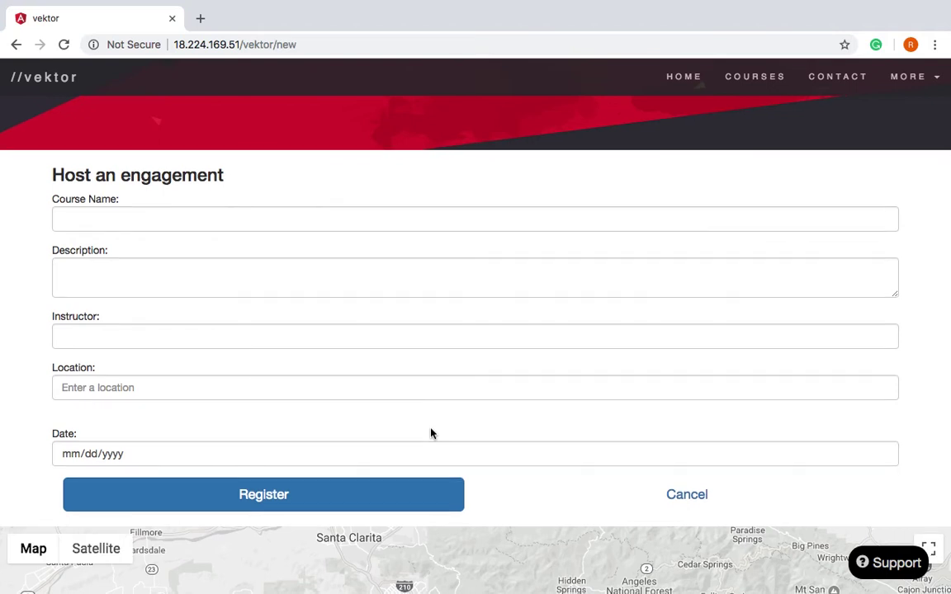
scroll(430, 434, "down", 1)
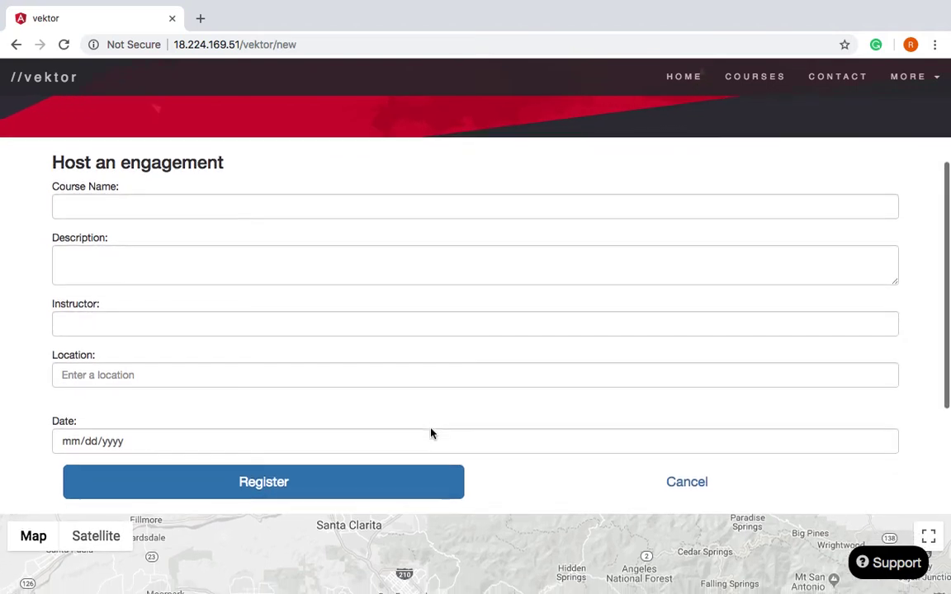
scroll(544, 438, "down", 2)
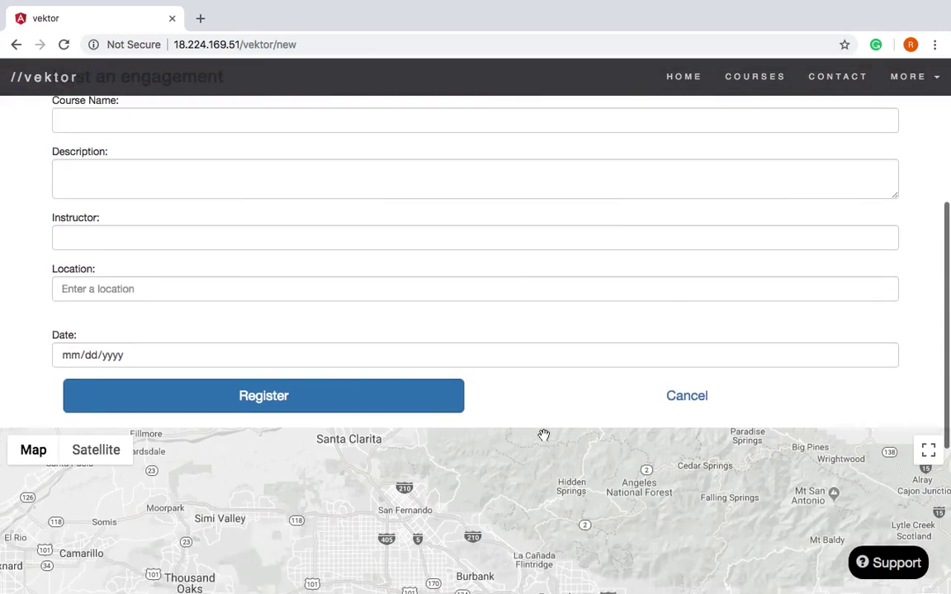
scroll(543, 435, "down", 2)
scroll(544, 437, "up", 3)
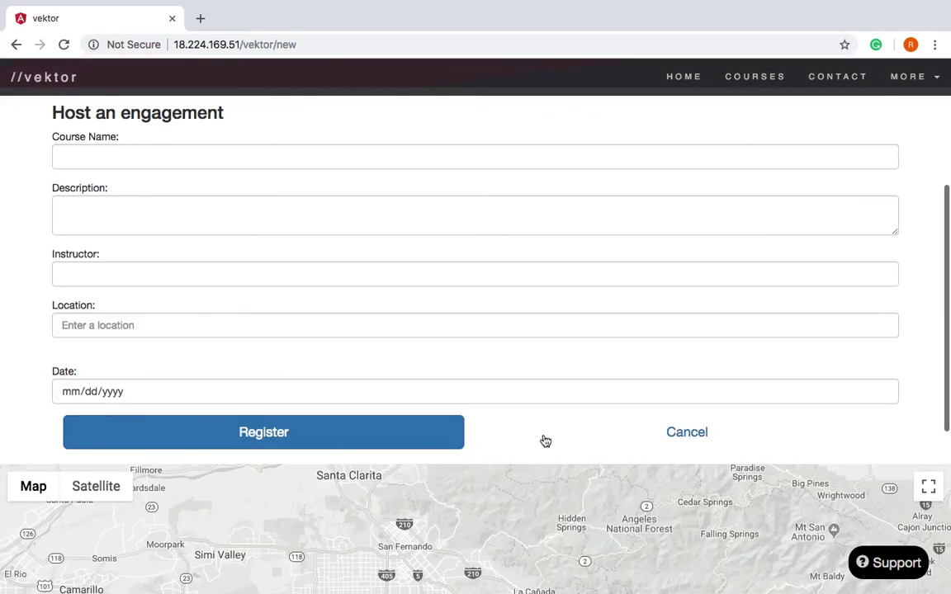
scroll(545, 441, "down", 3)
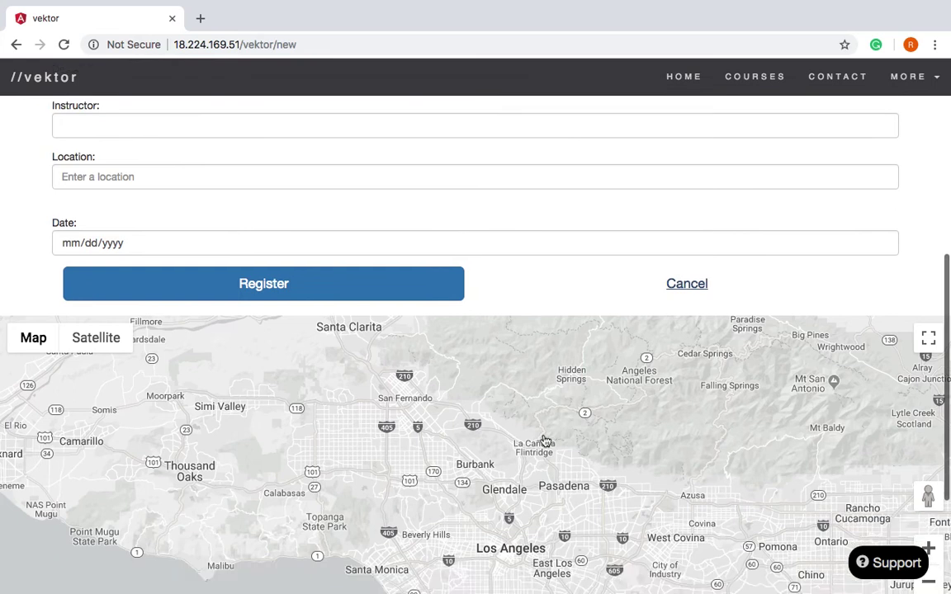
scroll(543, 439, "down", 2)
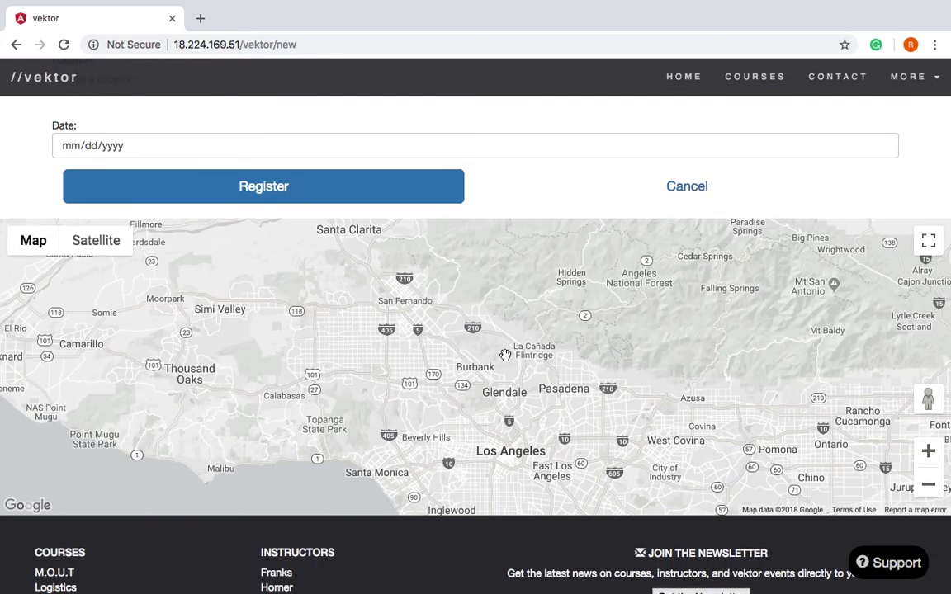
left_click_drag(505, 355, 563, 346)
scroll(340, 266, "up", 7)
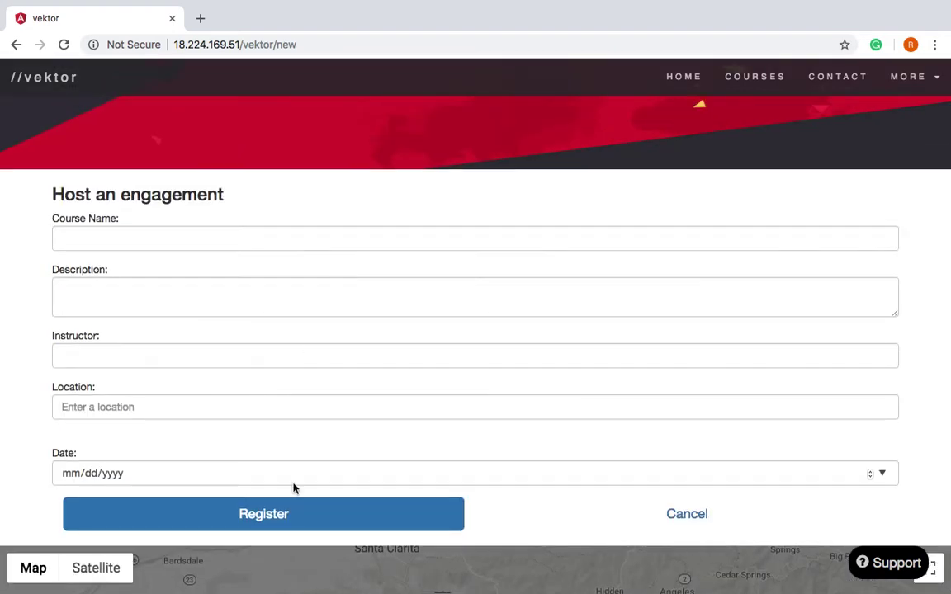
scroll(295, 486, "up", 1)
left_click(268, 542)
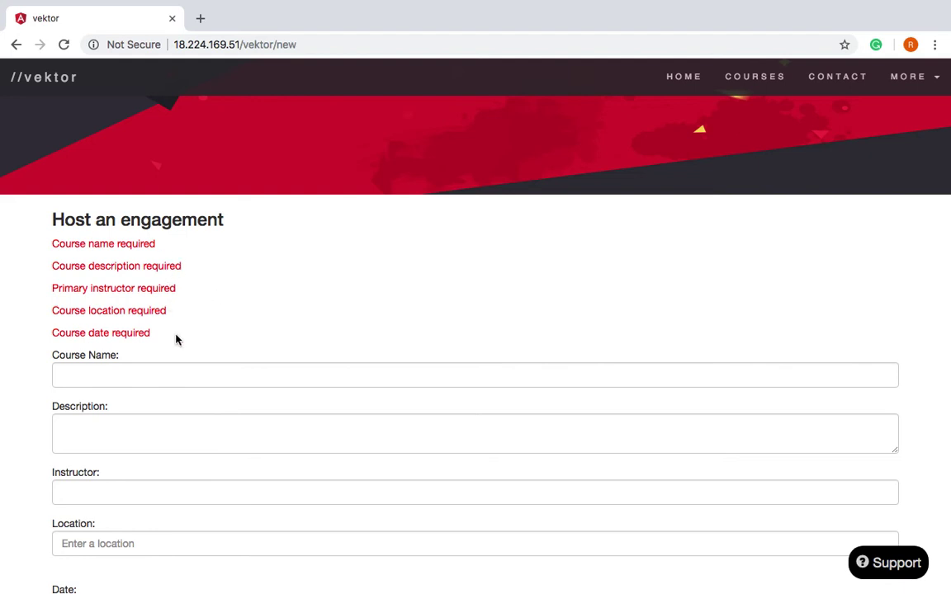
- Pick December 3, 2018 in the Date calendar, making the date 12/03/2018
scroll(175, 338, "down", 3)
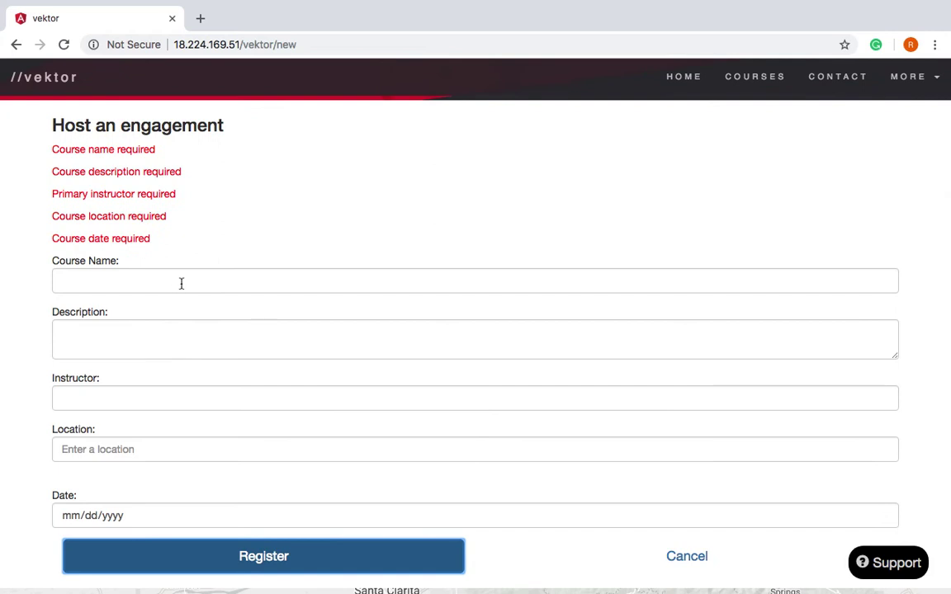
scroll(227, 376, "down", 2)
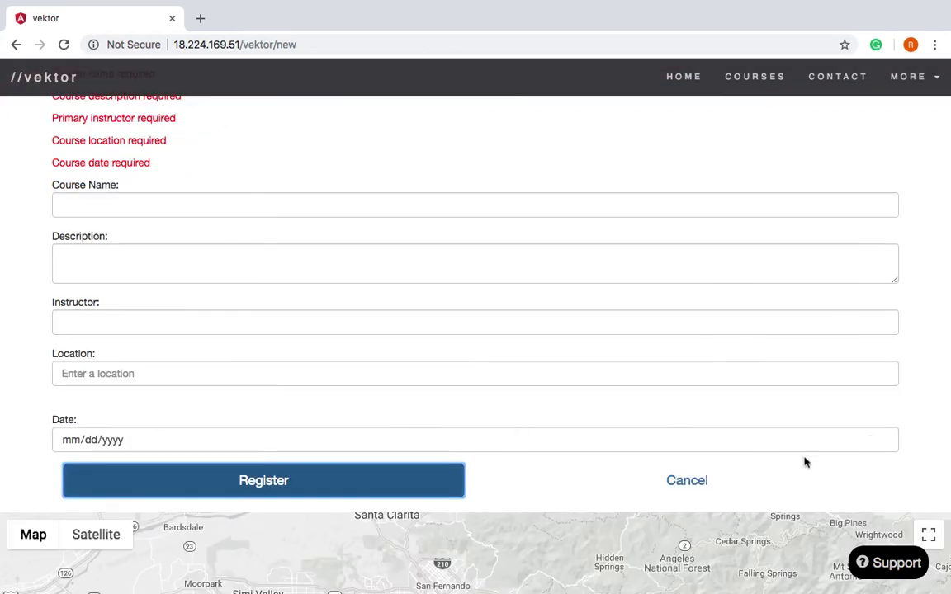
left_click(882, 440)
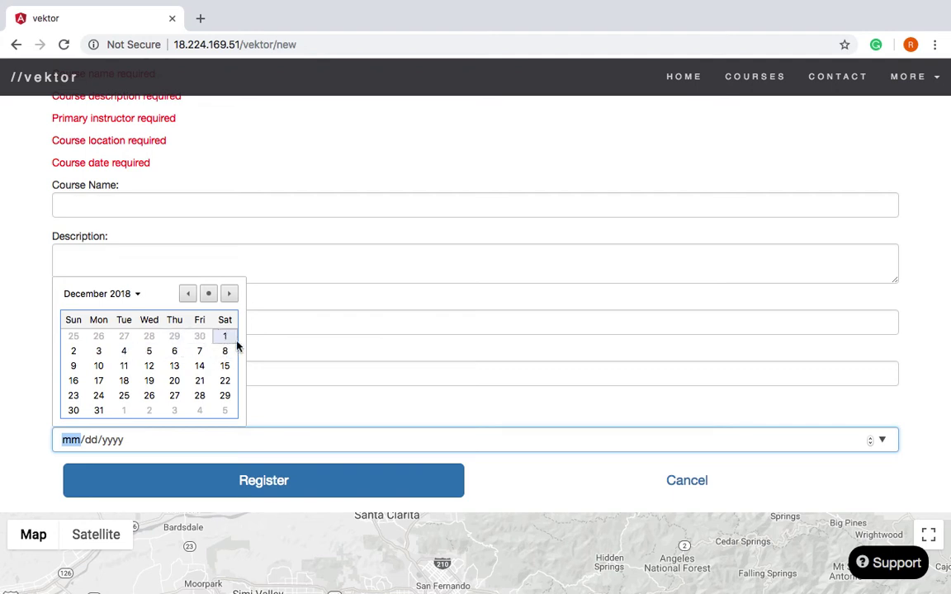
left_click(99, 354)
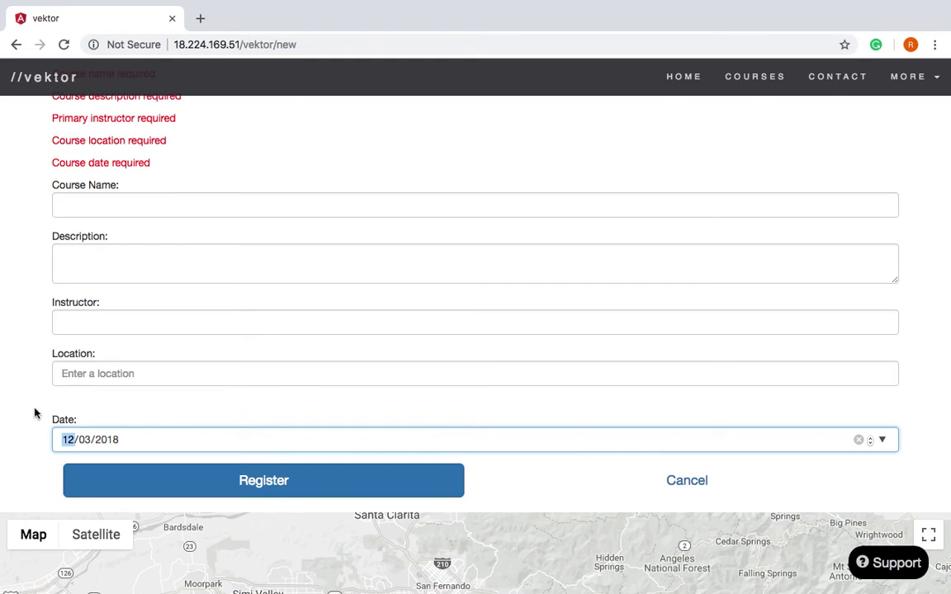
scroll(35, 410, "up", 1)
scroll(35, 410, "up", 3)
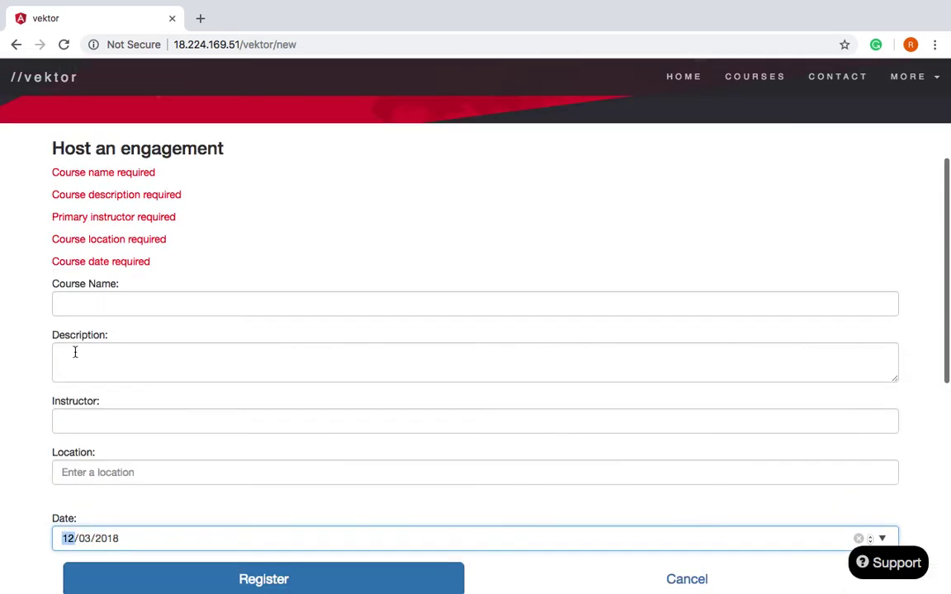
left_click(110, 308)
- Enter course name 'Tag 101', description 'tag basics', instructor 'Me', and location 'Waikiki, HI'
type("Tag")
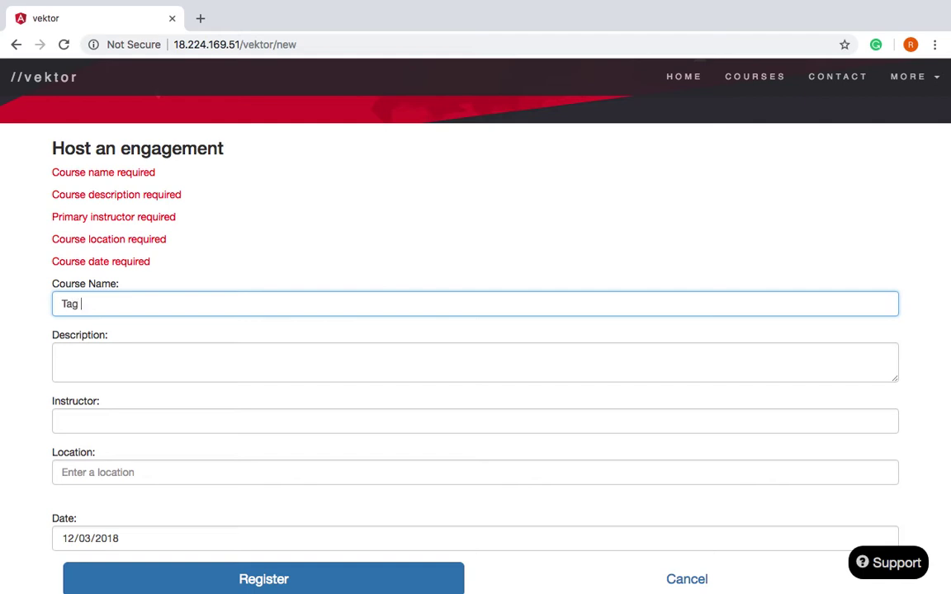
type(" 101")
left_click(63, 355)
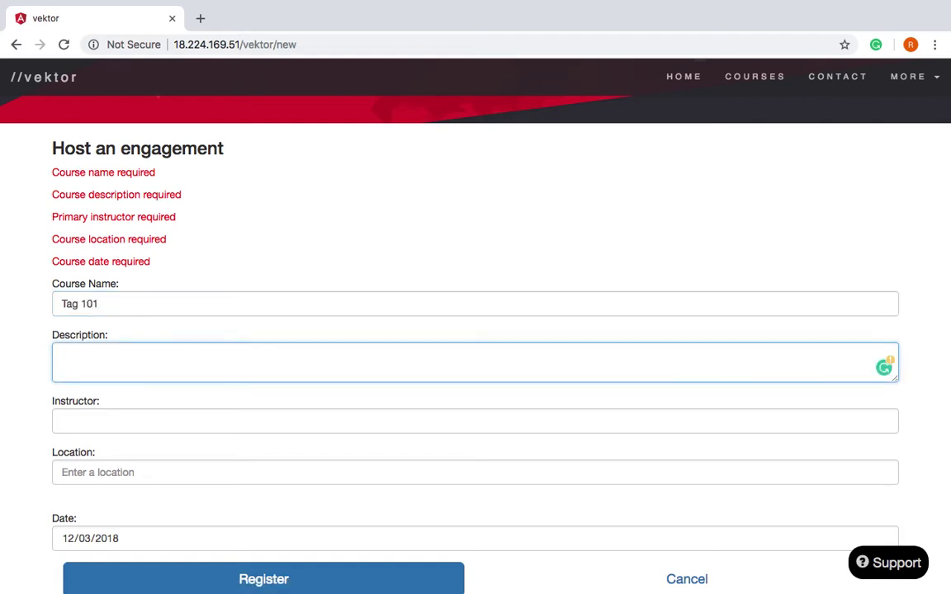
type("tag basis")
key("Tab")
type("Me")
key("Tab")
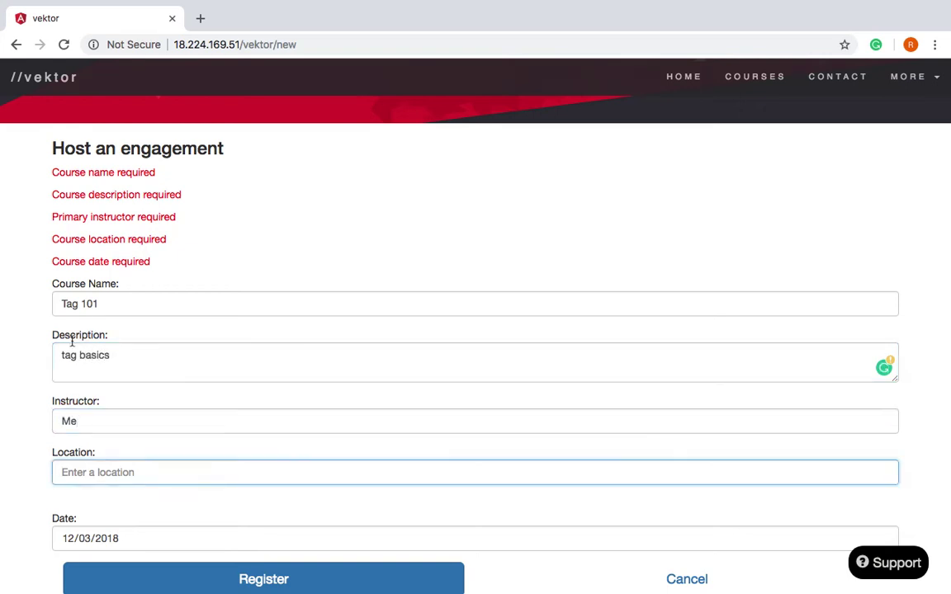
scroll(72, 342, "down", 2)
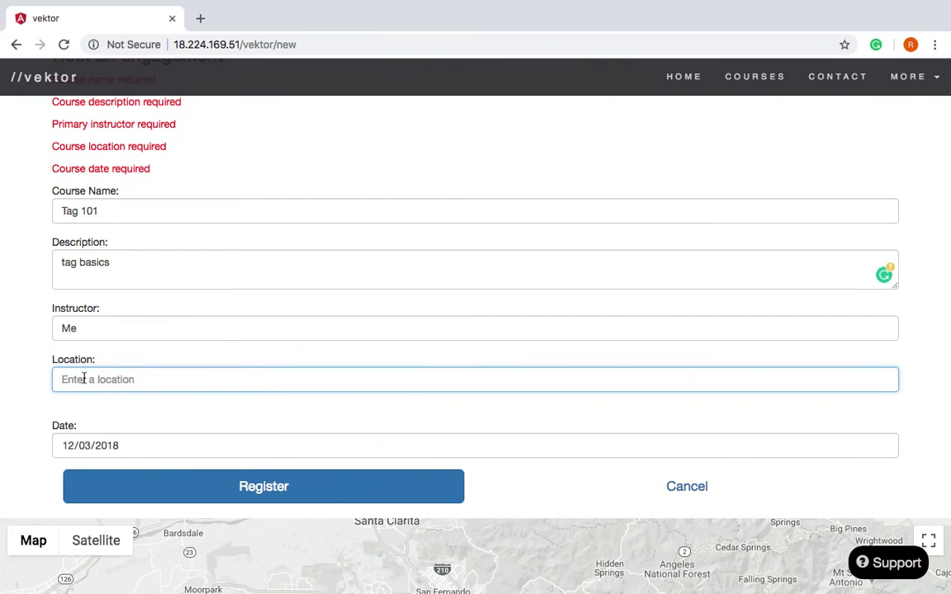
type("Waiki")
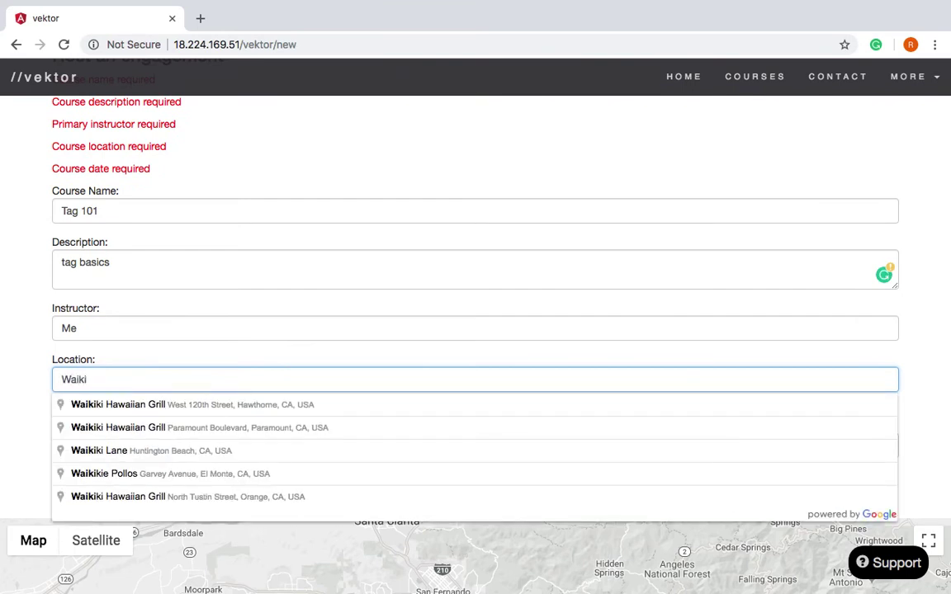
type("ki, ")
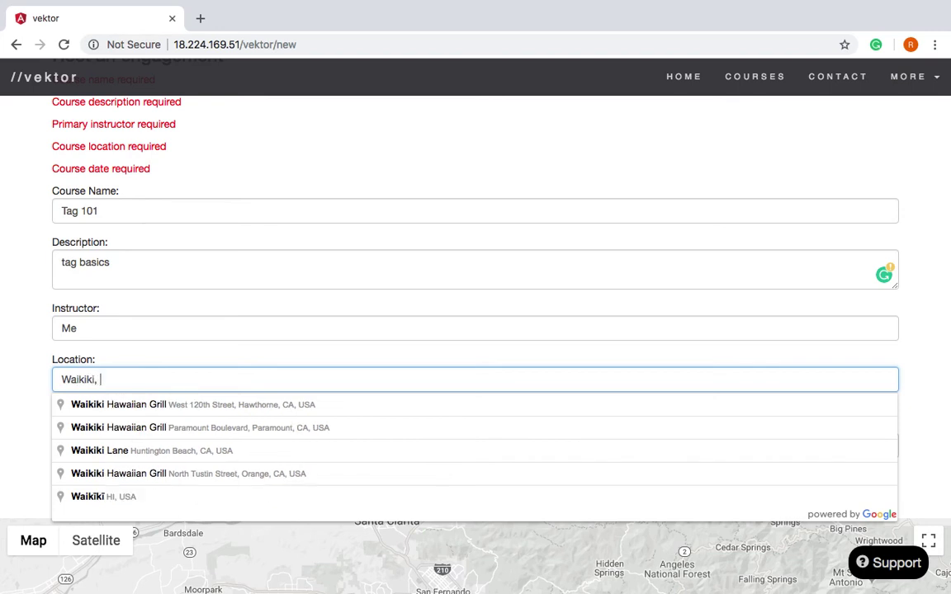
type("HI")
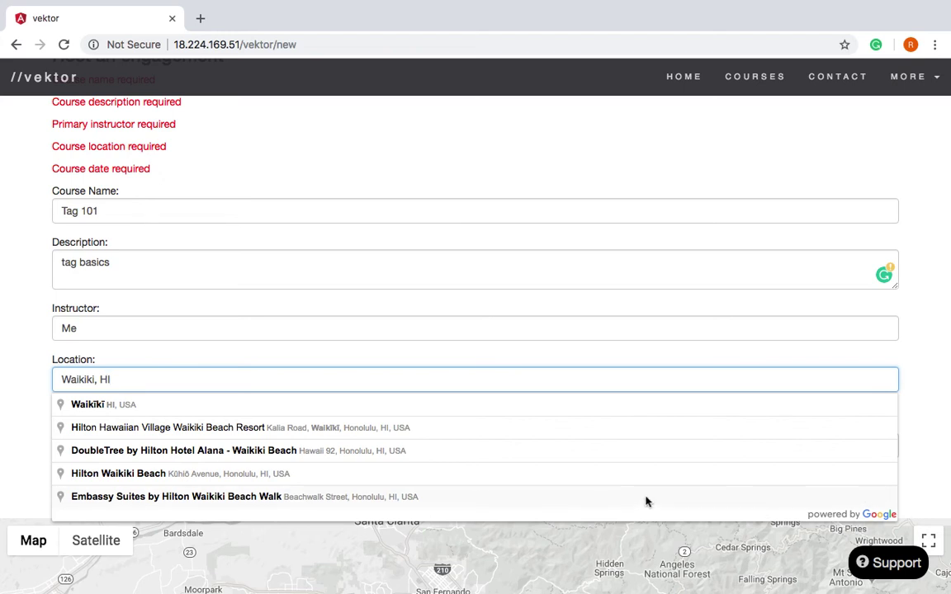
- Choose Waikīkī, HI, USA as the location and close its map info popup
left_click(95, 405)
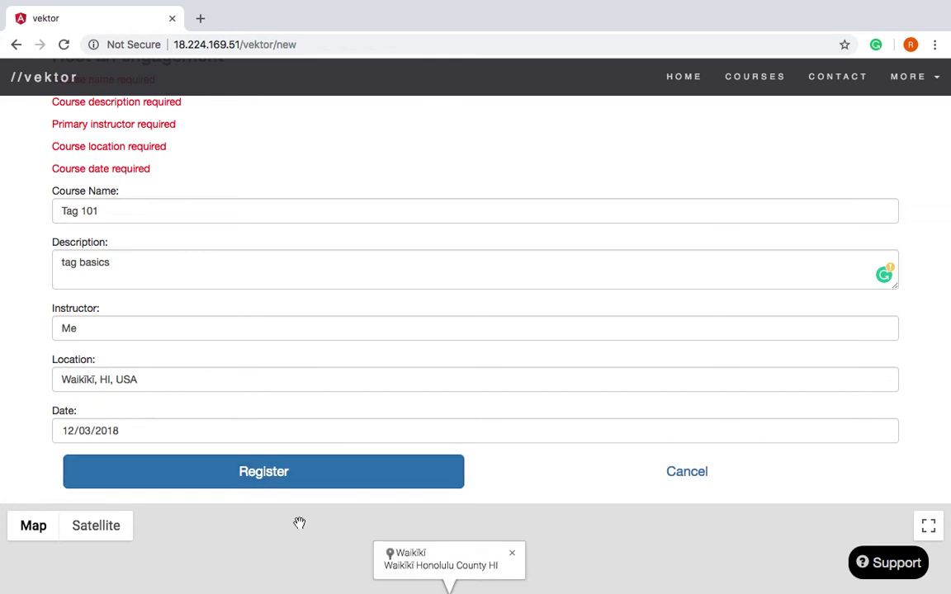
scroll(299, 524, "down", 3)
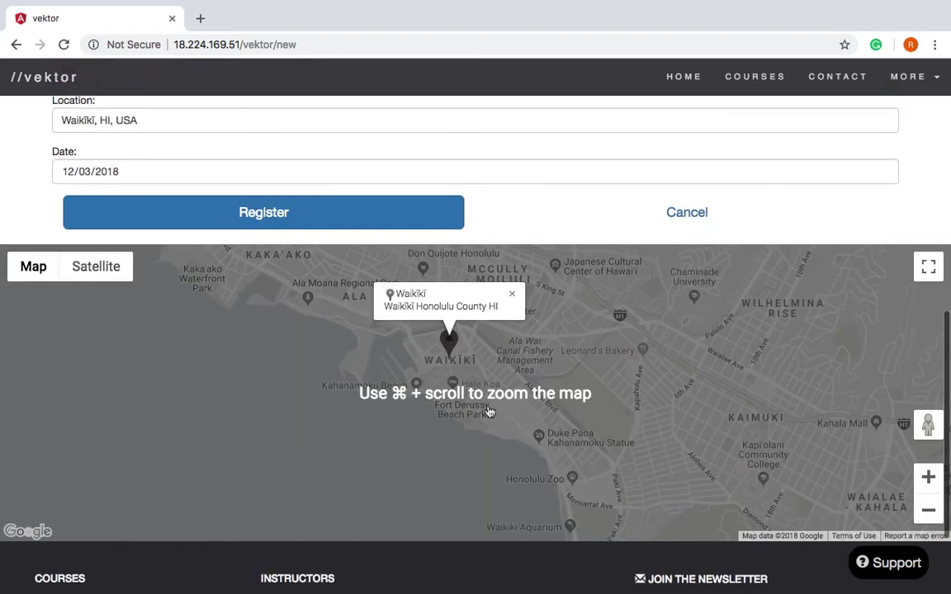
left_click(512, 295)
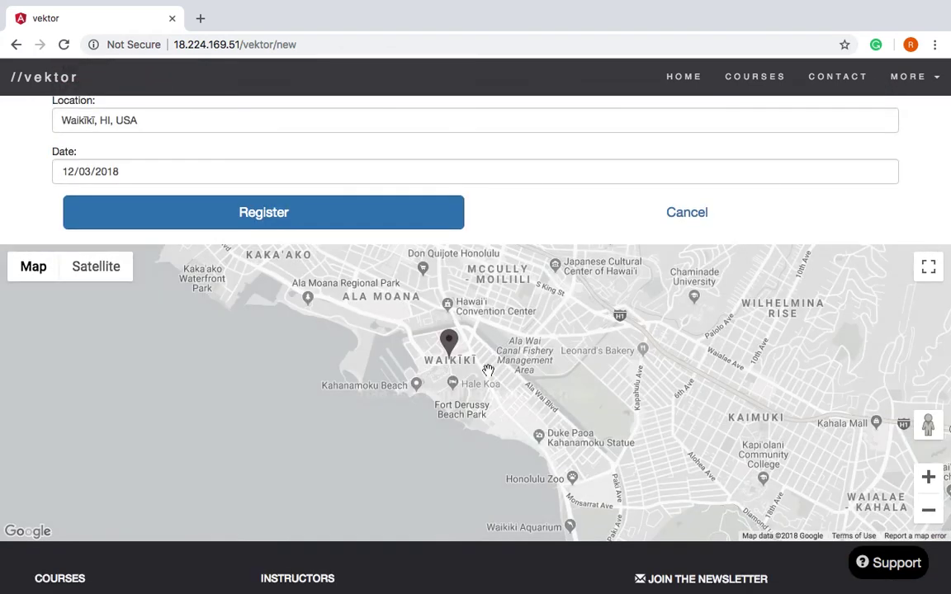
scroll(488, 370, "up", 1)
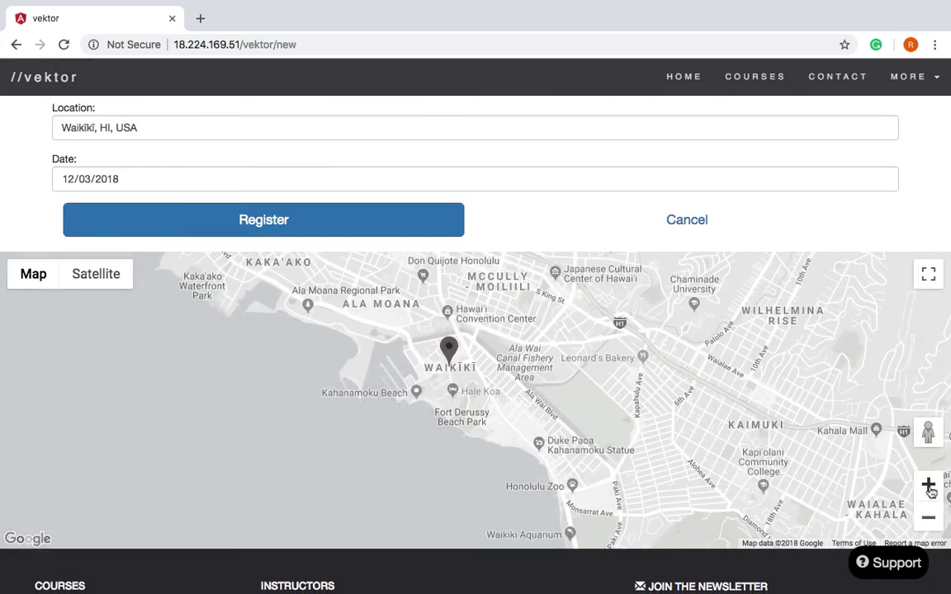
- Zoom the map, enter Street View near Waikīkī, and look along Ala Moana Blvd
left_click(930, 487)
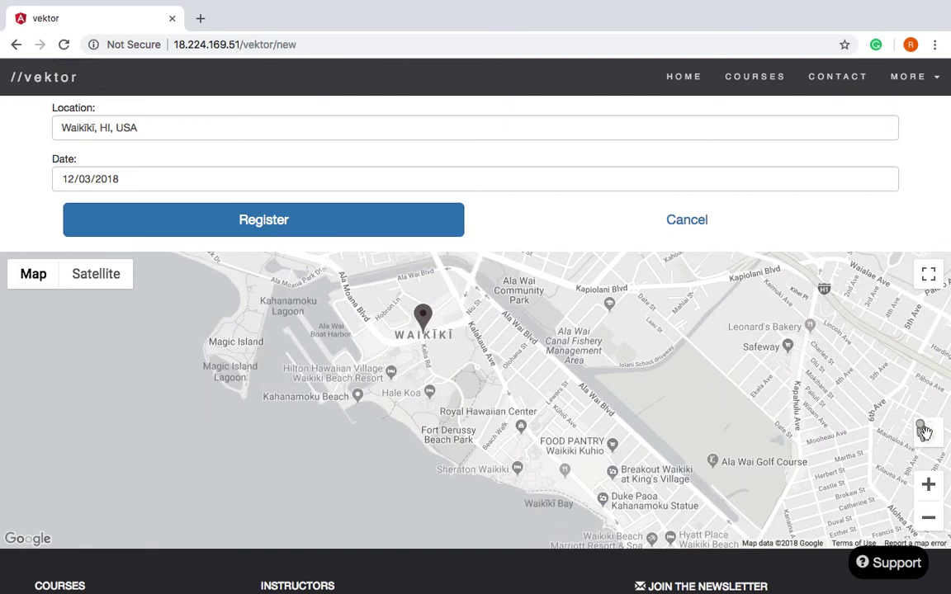
mouse_move(439, 355)
left_mouse_down()
mouse_move(480, 397)
mouse_move(492, 389)
left_mouse_up()
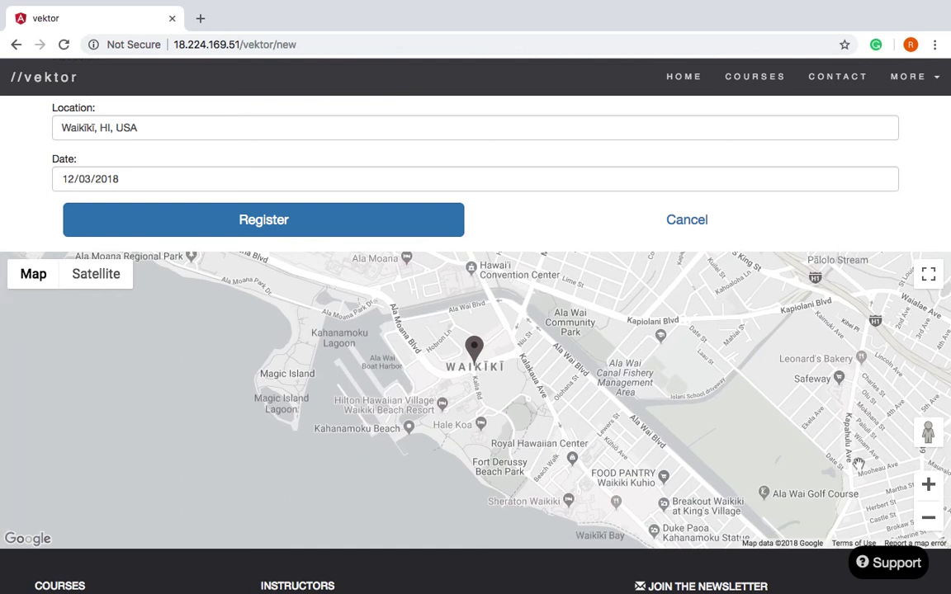
mouse_move(923, 434)
left_mouse_down()
mouse_move(836, 395)
mouse_move(562, 322)
mouse_move(492, 339)
mouse_move(470, 360)
left_mouse_up()
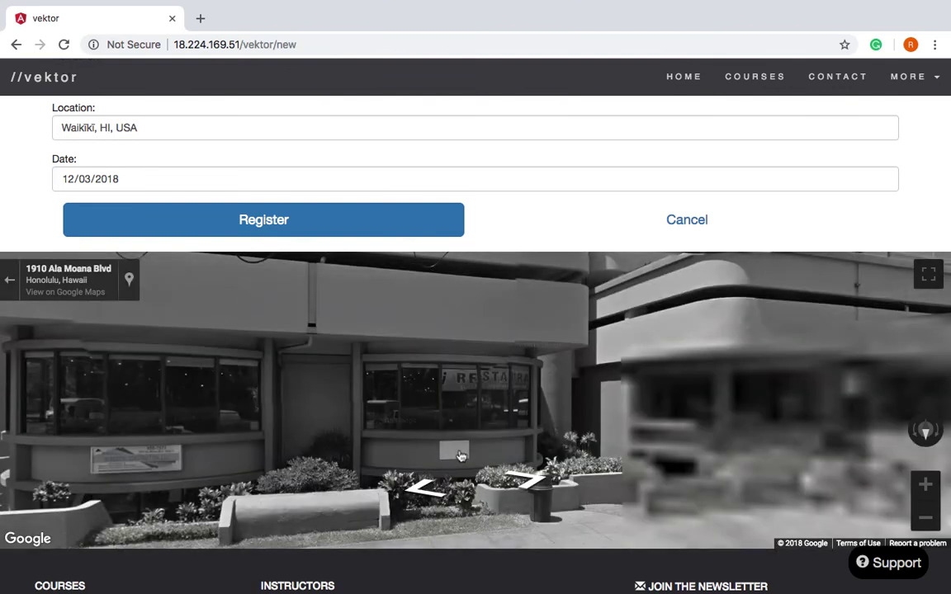
left_click_drag(735, 429, 377, 468)
left_click(376, 468)
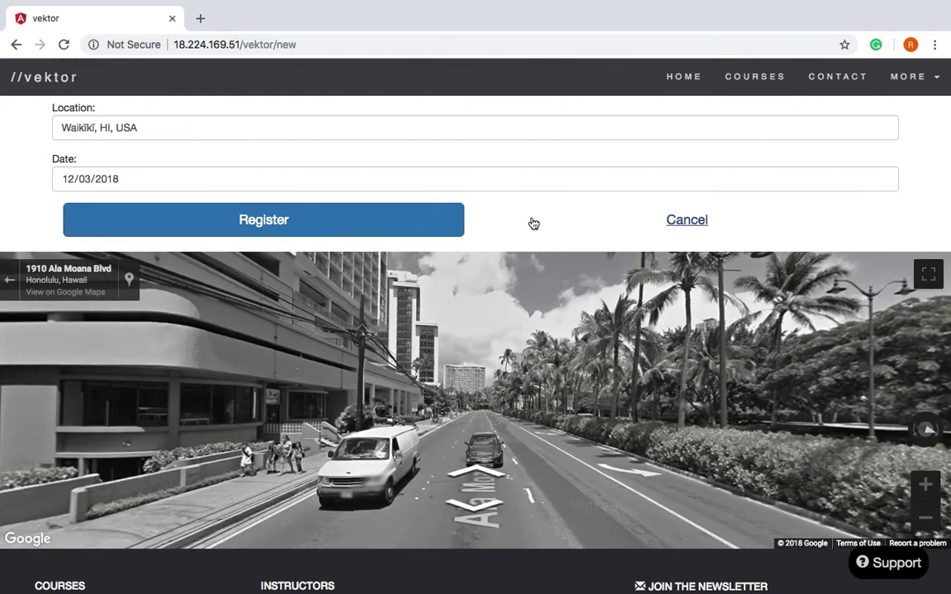
scroll(532, 223, "up", 3)
left_click(323, 429)
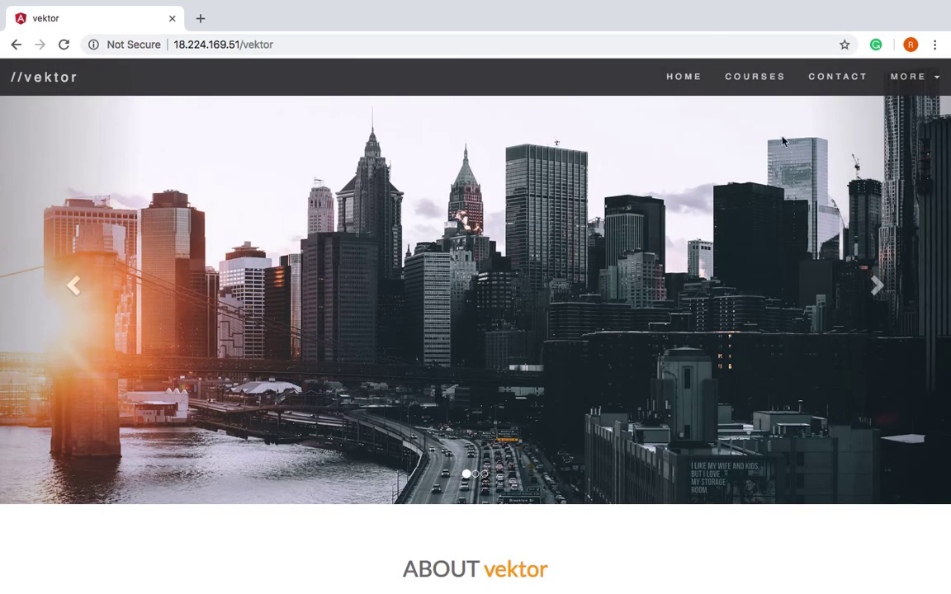
- Go to COURSES and open Tag 101's detail page (Waikiki, HI, Dec 02, 2018)
left_click(755, 82)
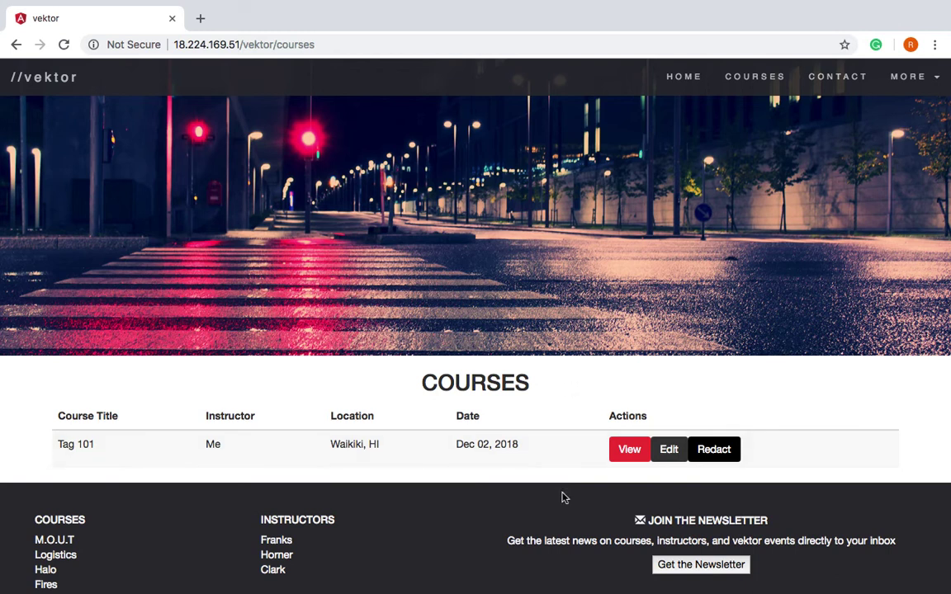
left_click(622, 463)
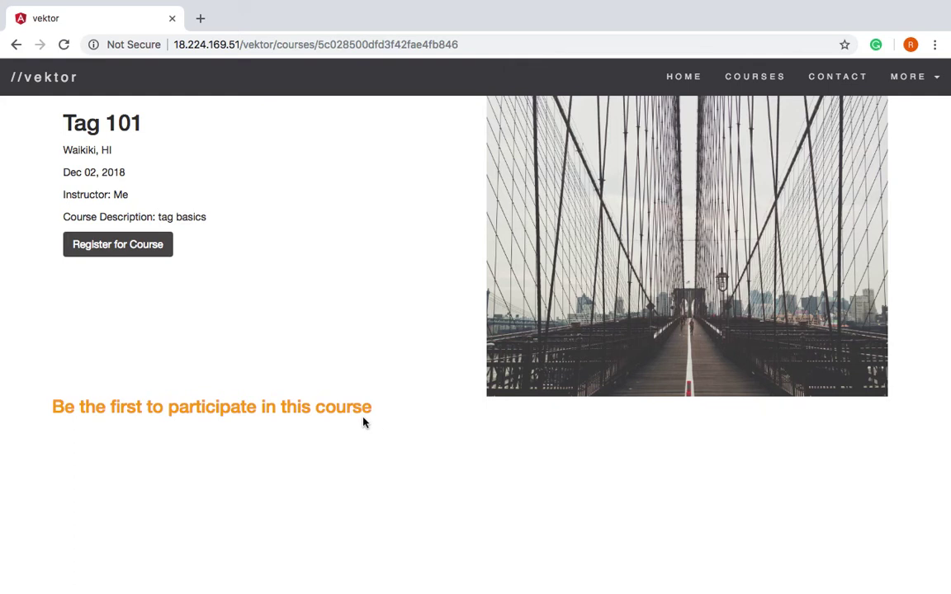
- Fill the Tag 101 registration with a call sign, skills 'eating', and lucky number 99
left_click(136, 245)
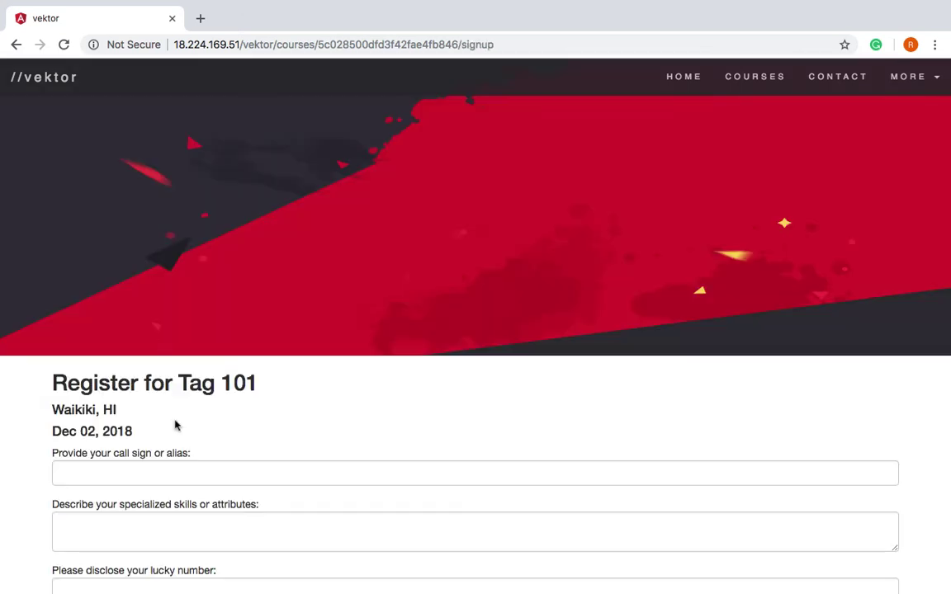
scroll(175, 462, "down", 1)
left_click(176, 454)
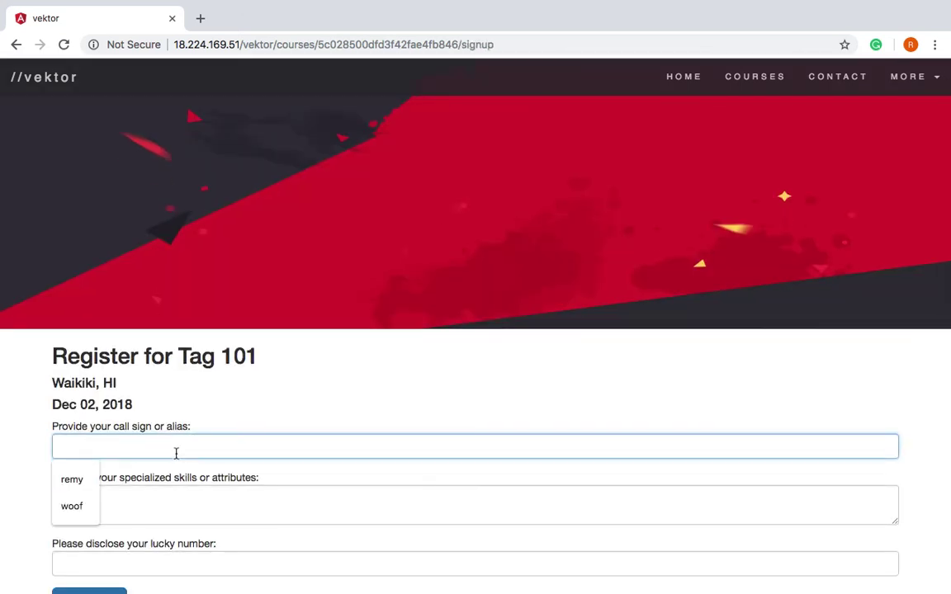
type("Recm")
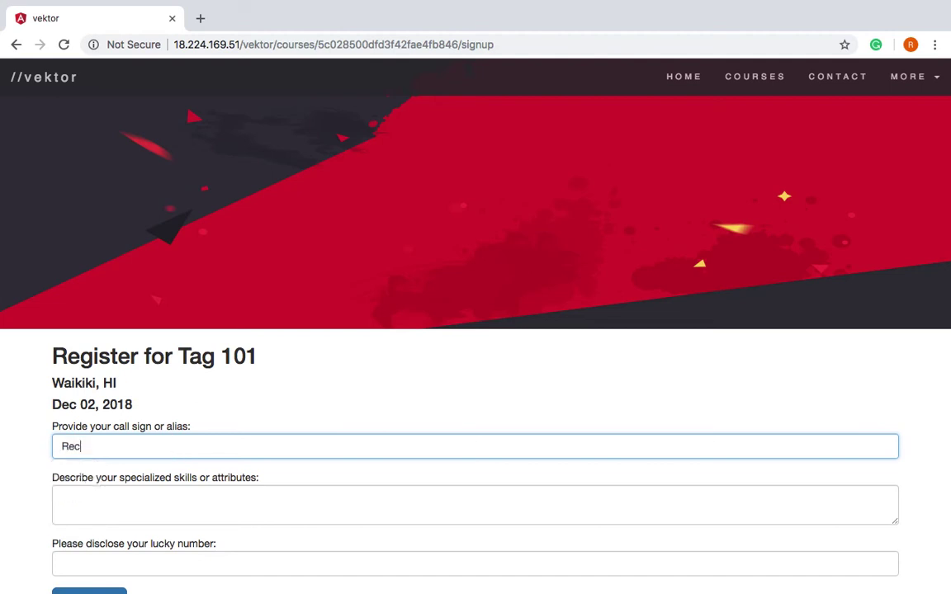
key("BackSpace")
key("BackSpace")
type("m")
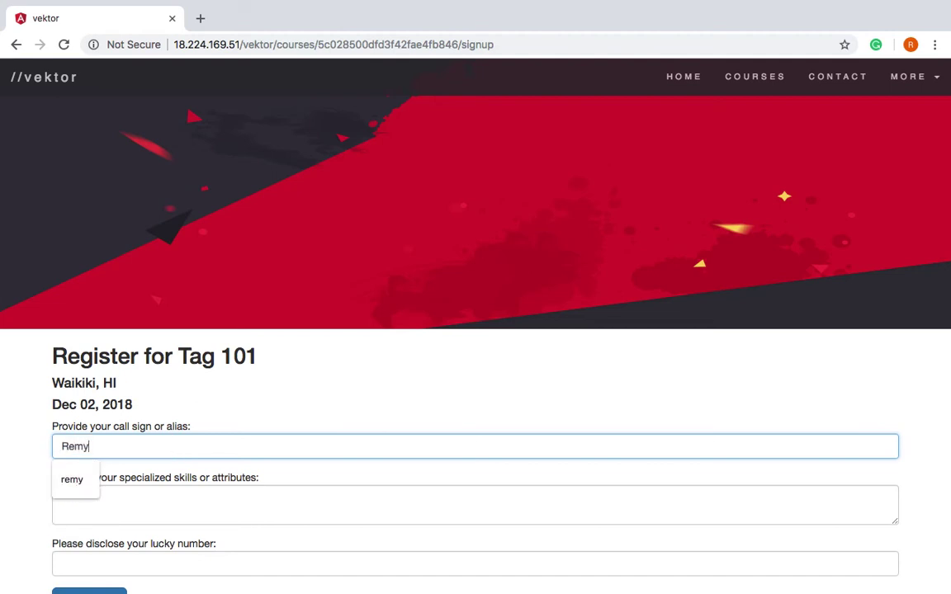
type("y")
left_click(56, 495)
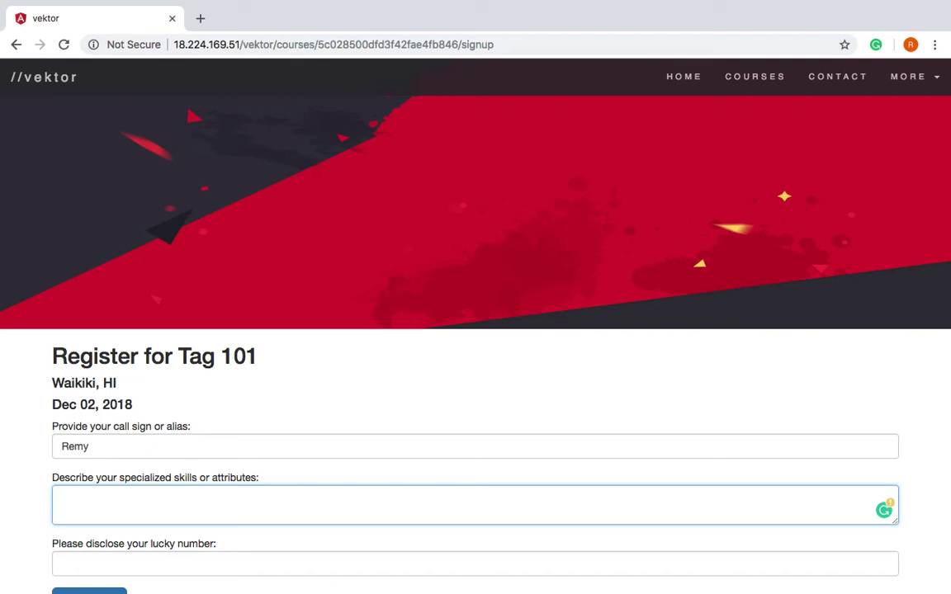
type("eating")
left_click(62, 564)
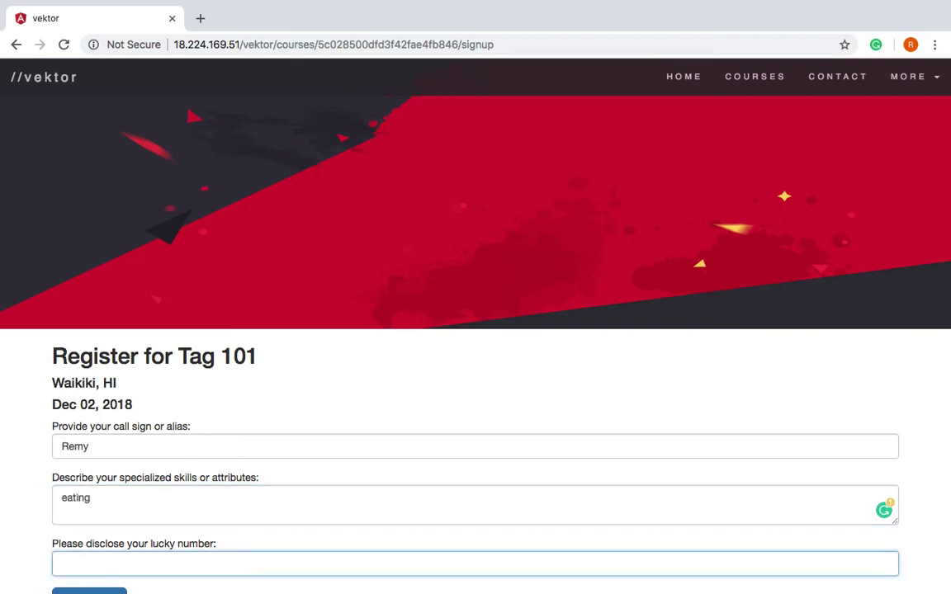
type("99")
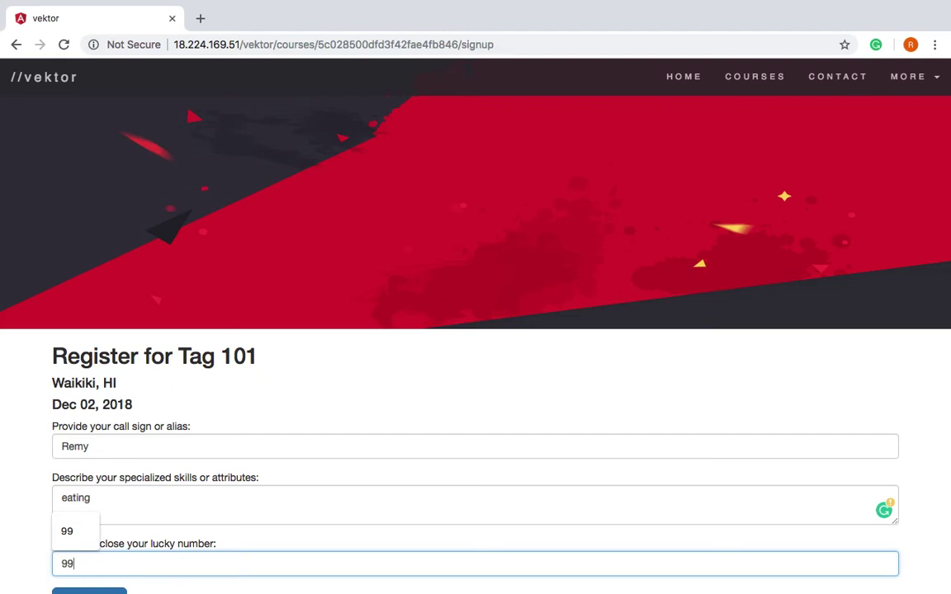
- Submit the registration and view Tag 101's participant list
scroll(475, 330, "down", 2)
left_click(80, 536)
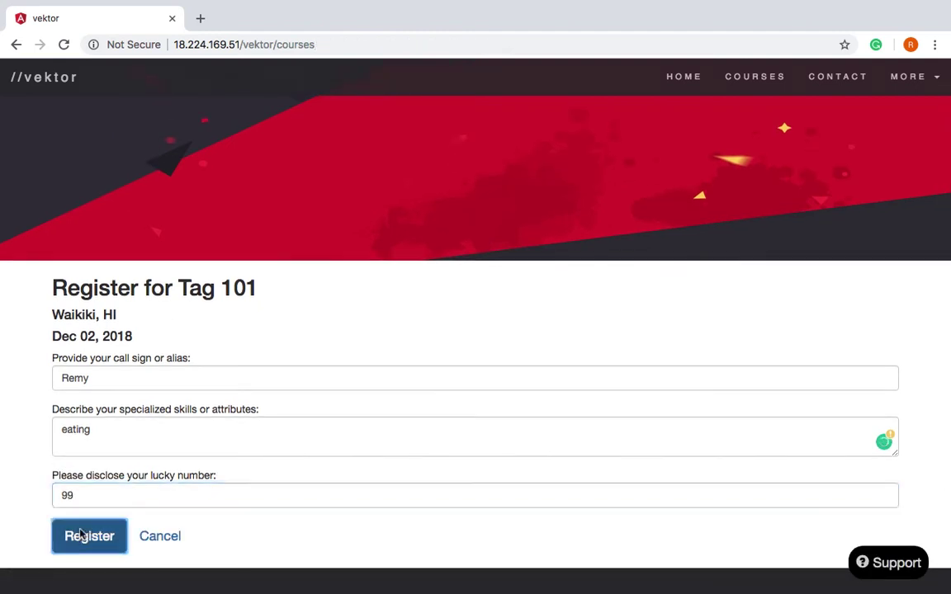
left_click(623, 455)
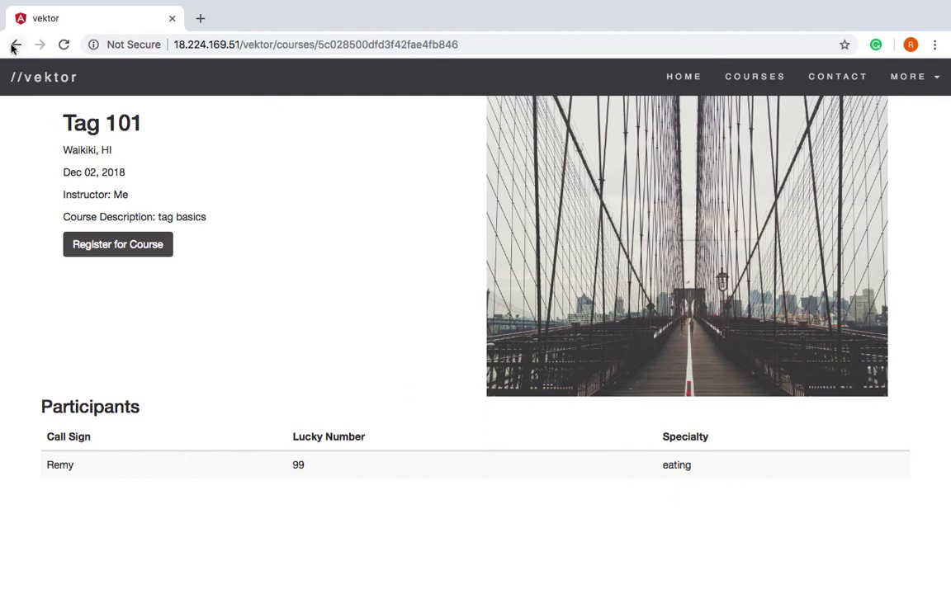
- Return to the course list and open Tag 101's Edit Course form
left_click(772, 77)
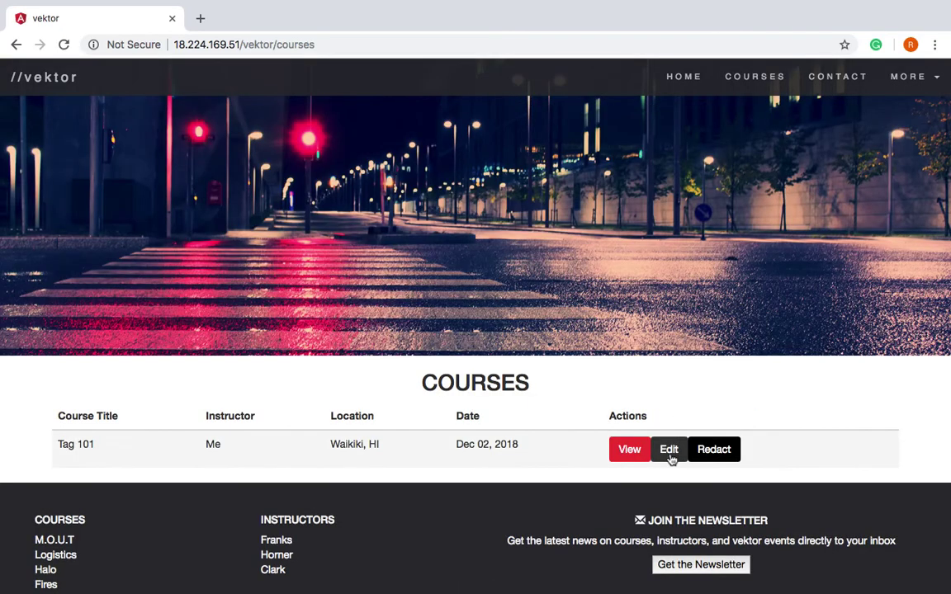
left_click(670, 456)
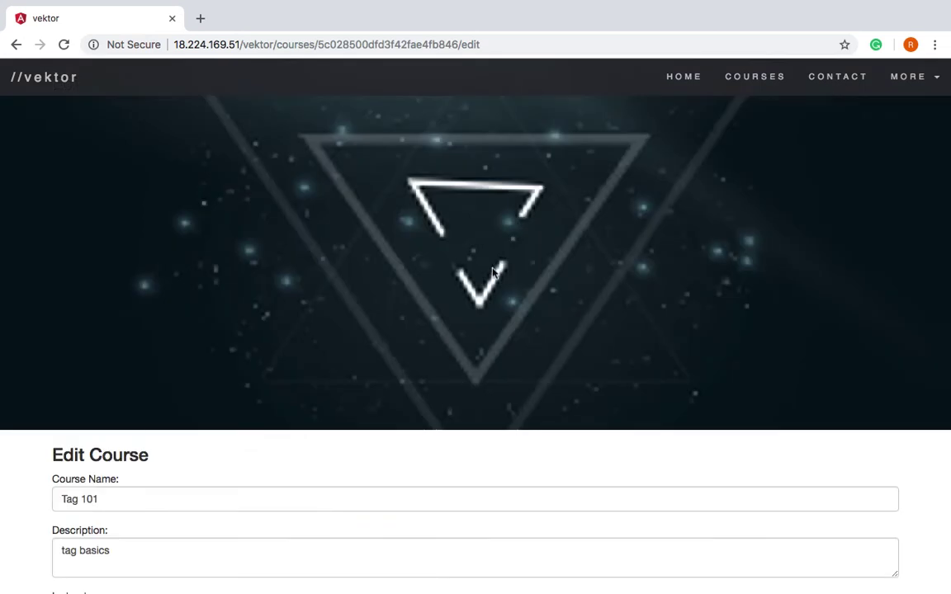
scroll(348, 410, "down", 4)
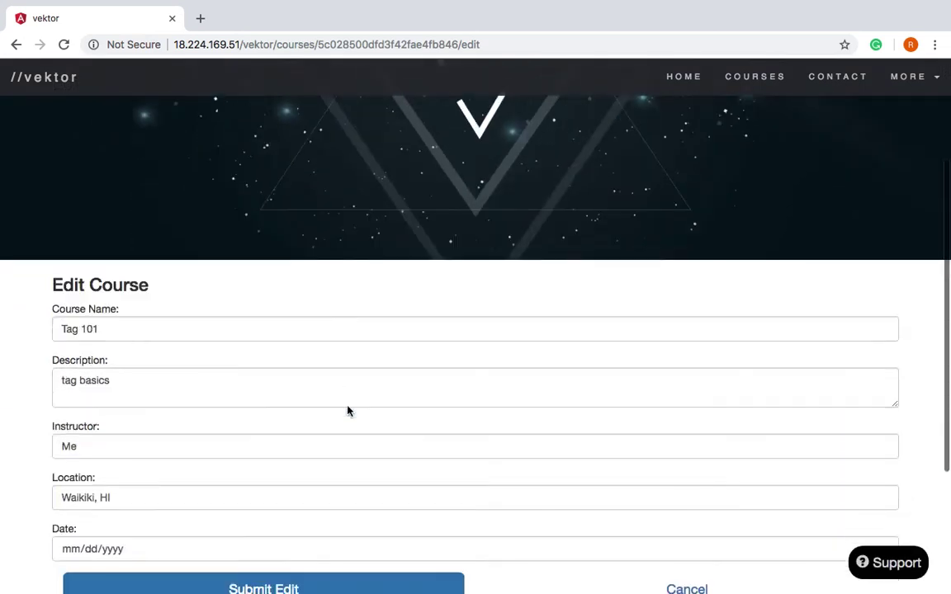
scroll(347, 410, "down", 2)
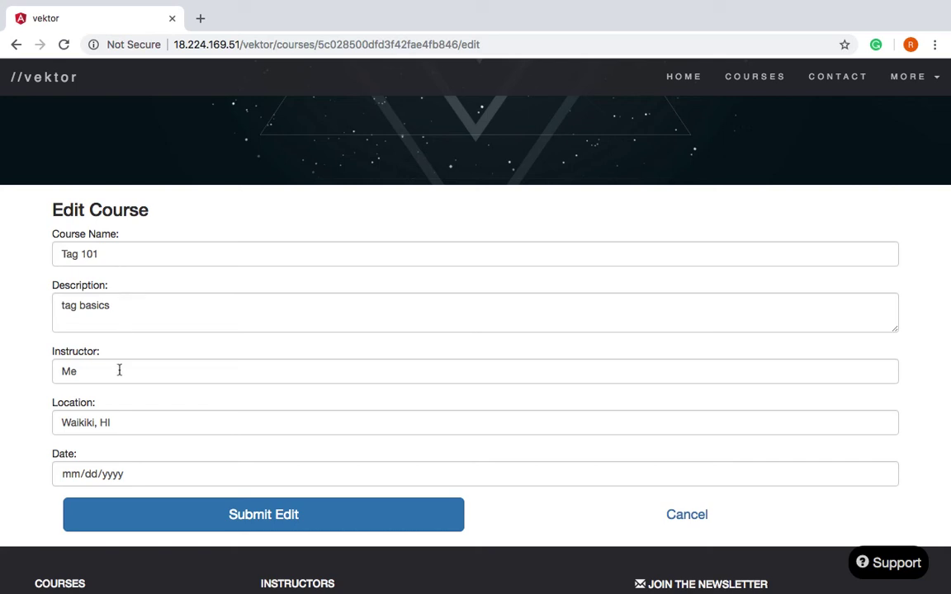
left_click(130, 310)
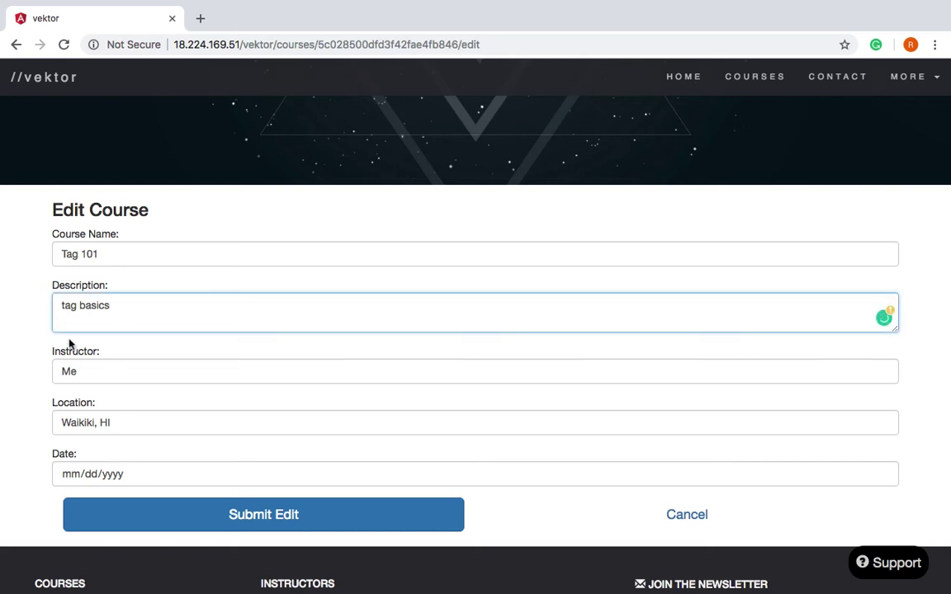
- Change the name to 'Advanced Tag' and description to 'You're not ready', then submit
left_click(109, 254)
key("BackSpace")
key("BackSpace")
key("BackSpace")
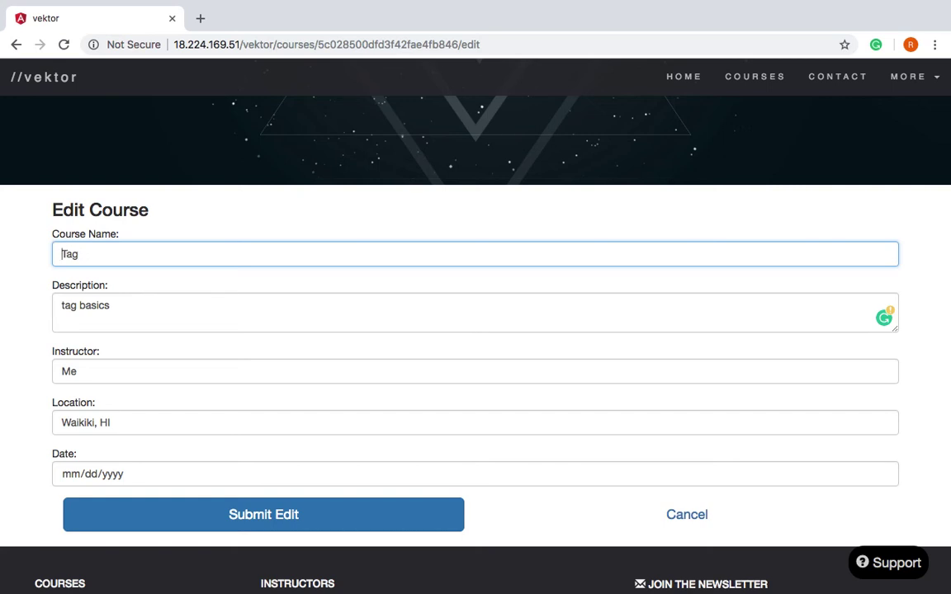
type("Advanced")
left_click(126, 304)
key("BackSpace")
key("BackSpace")
key("BackSpace")
key("BackSpace")
key("BackSpace")
key("BackSpace")
key("BackSpace")
key("BackSpace")
key("BackSpace")
key("BackSpace")
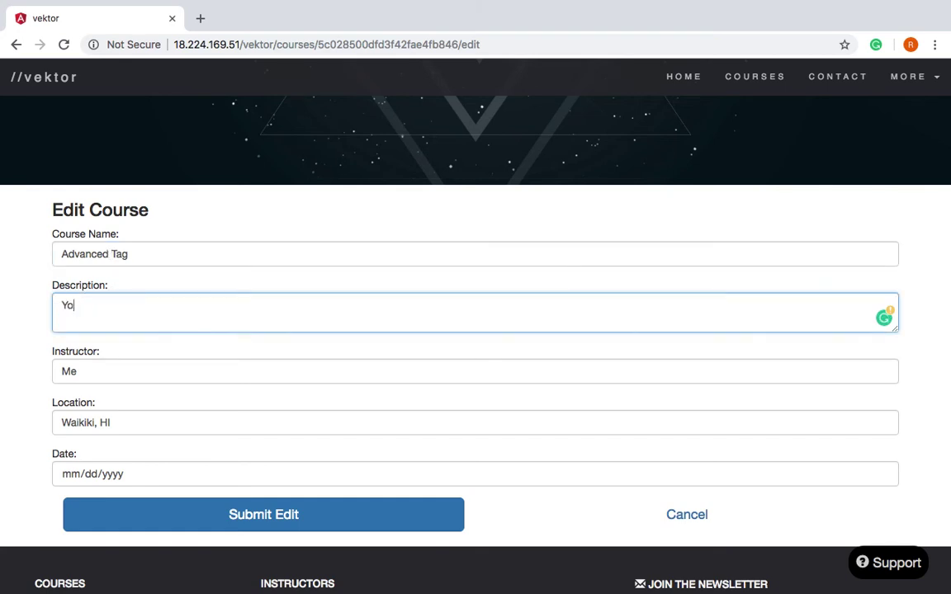
type("You're not ready")
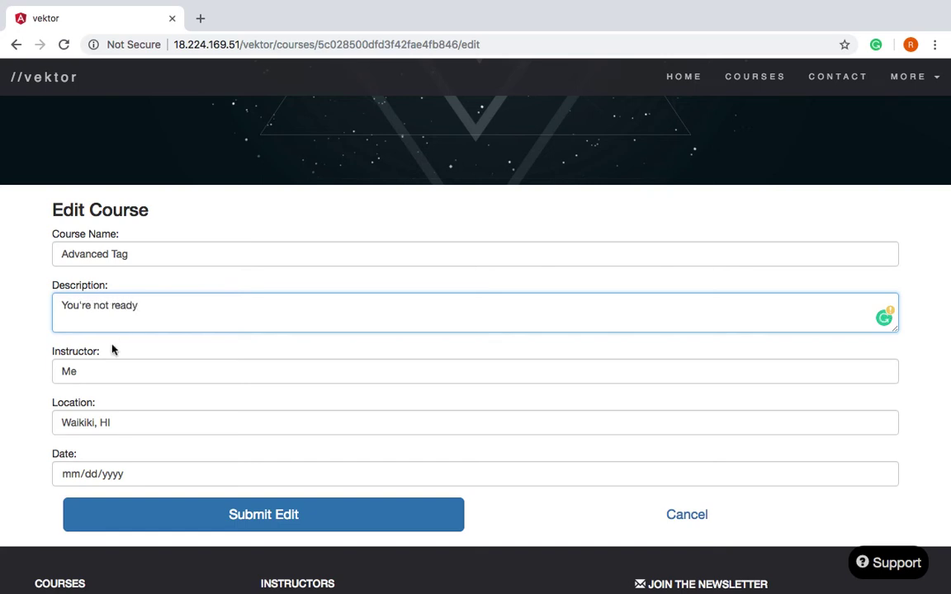
scroll(110, 414, "down", 3)
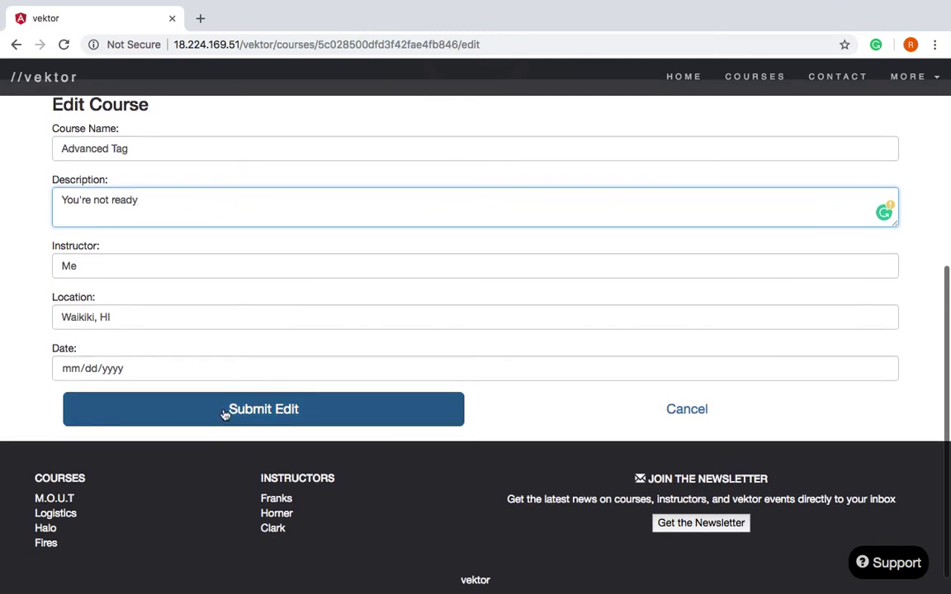
left_click(290, 424)
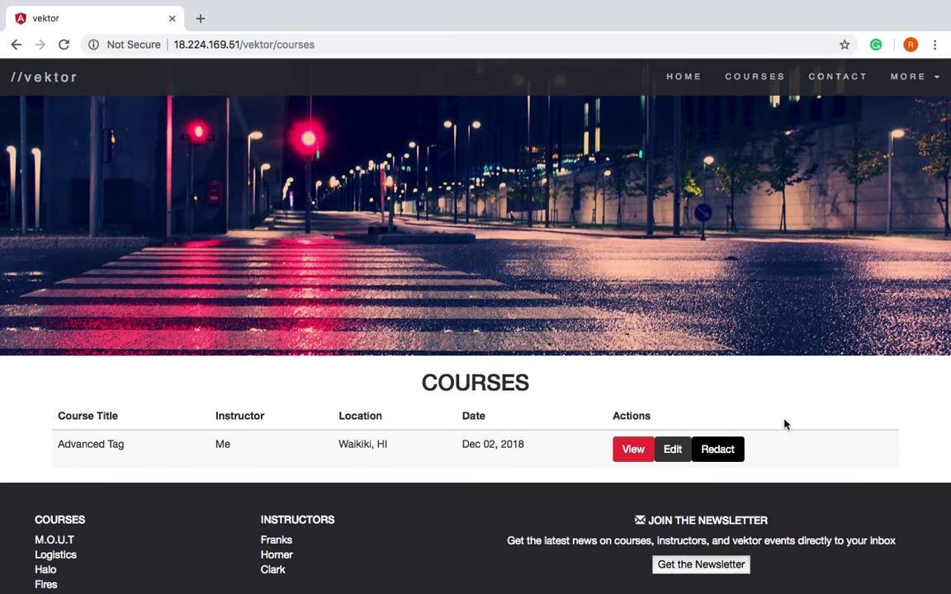
left_click(724, 452)
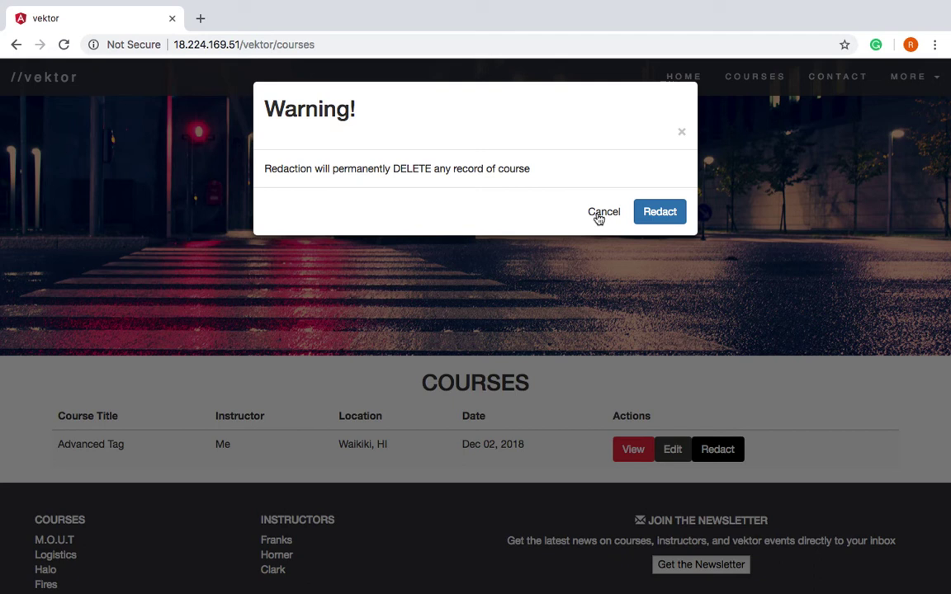
left_click(600, 216)
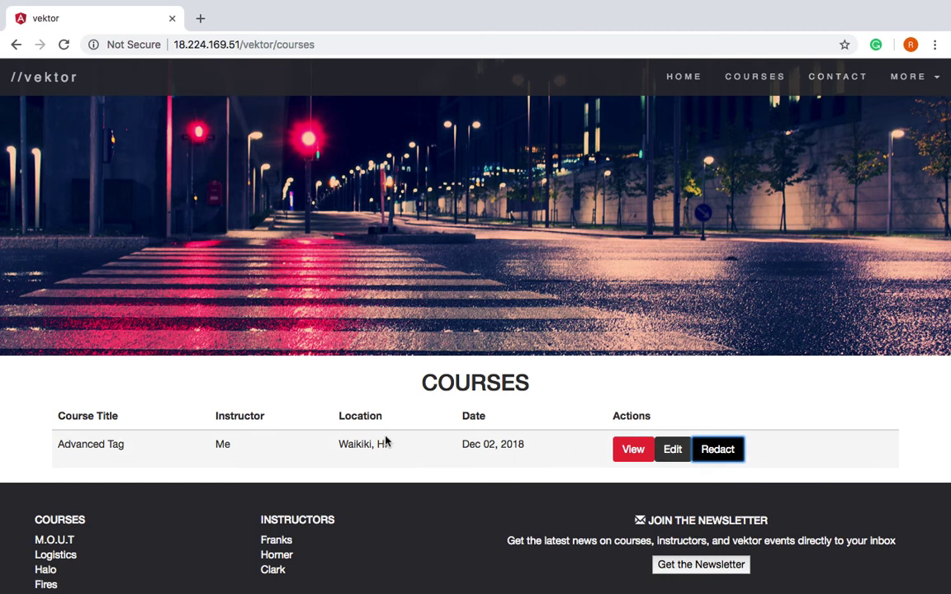
left_click(728, 461)
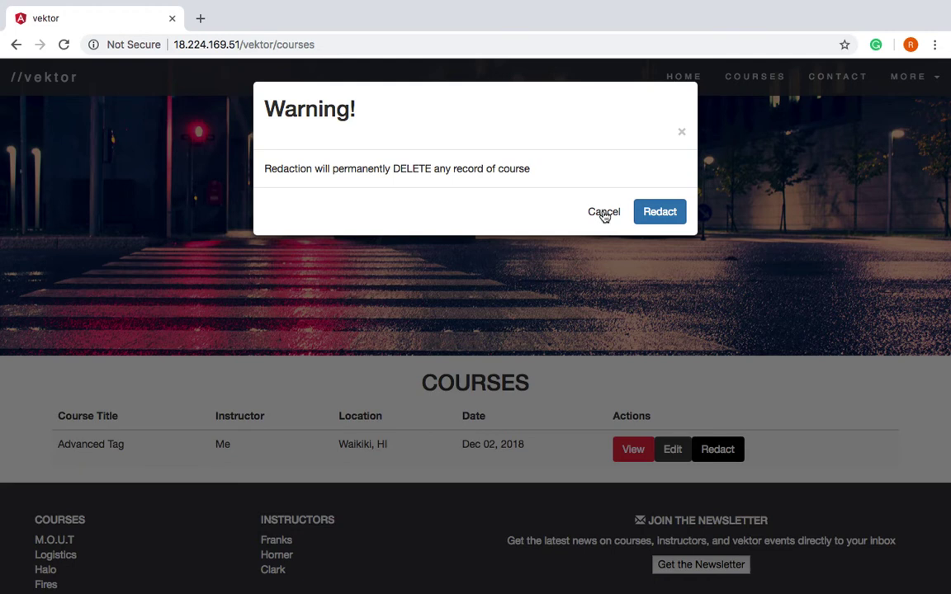
left_click(604, 213)
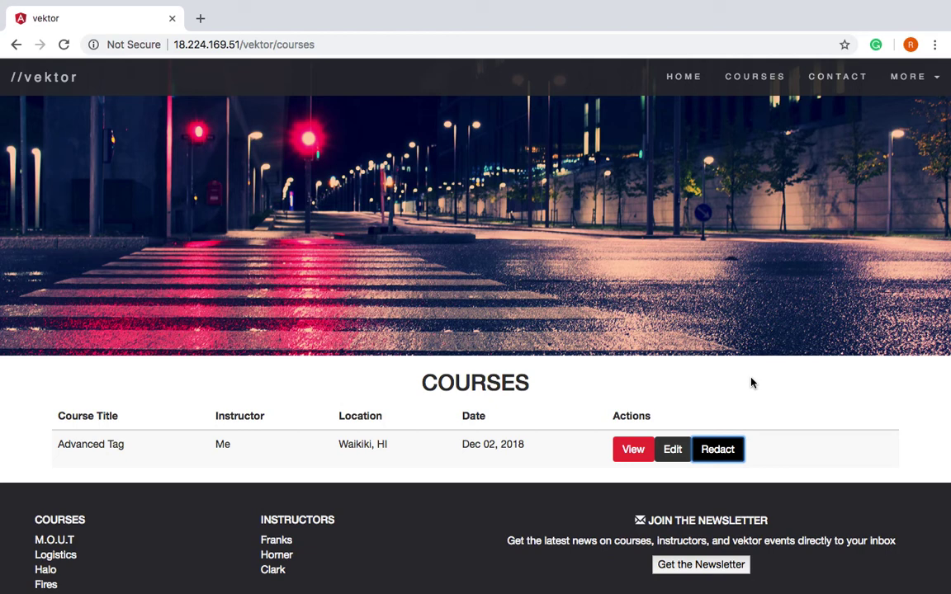
key("ctrl+Right")
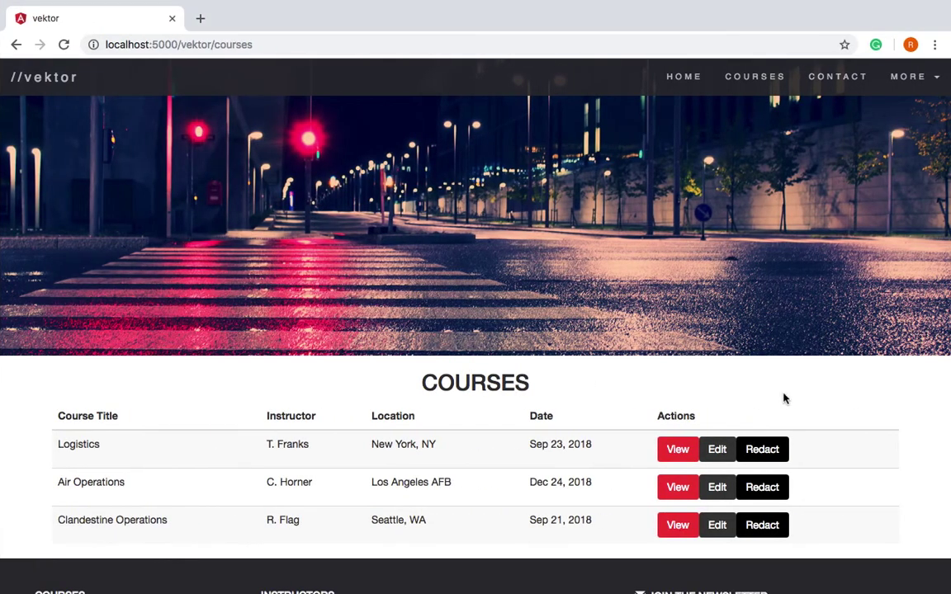
- Scroll the course list, back out of redacting Clandestine Operations, and begin redacting Air Operations
scroll(831, 483, "down", 1)
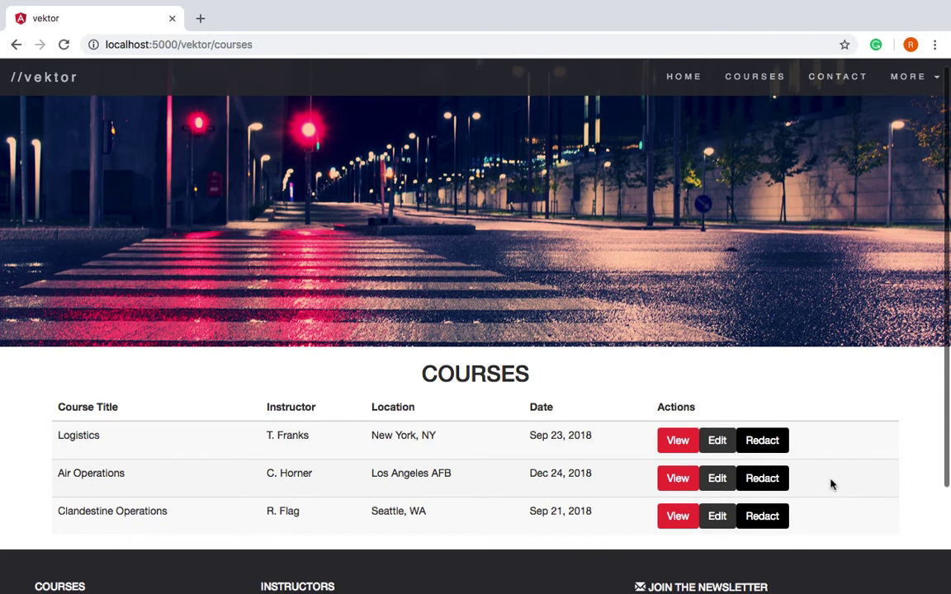
scroll(832, 485, "down", 1)
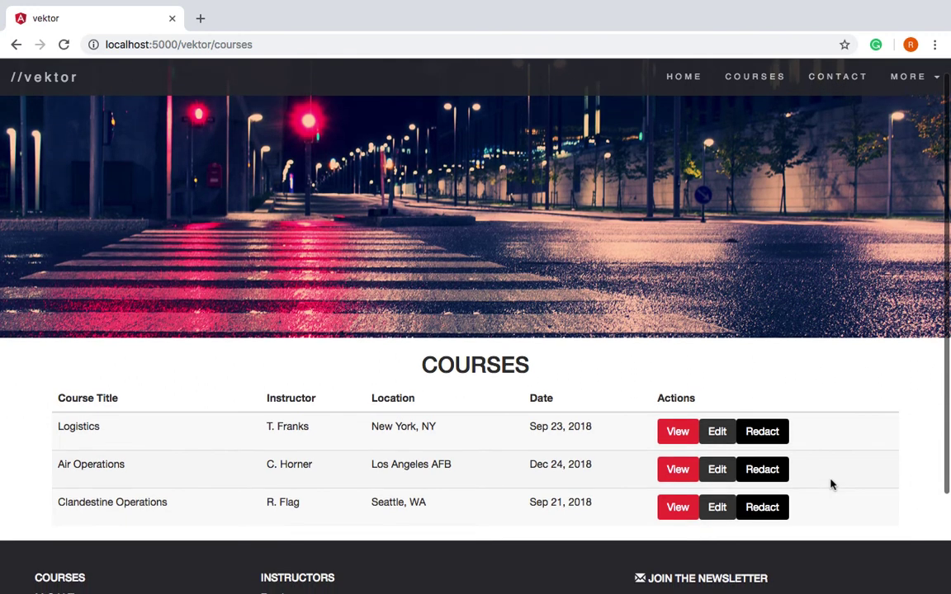
left_click(780, 515)
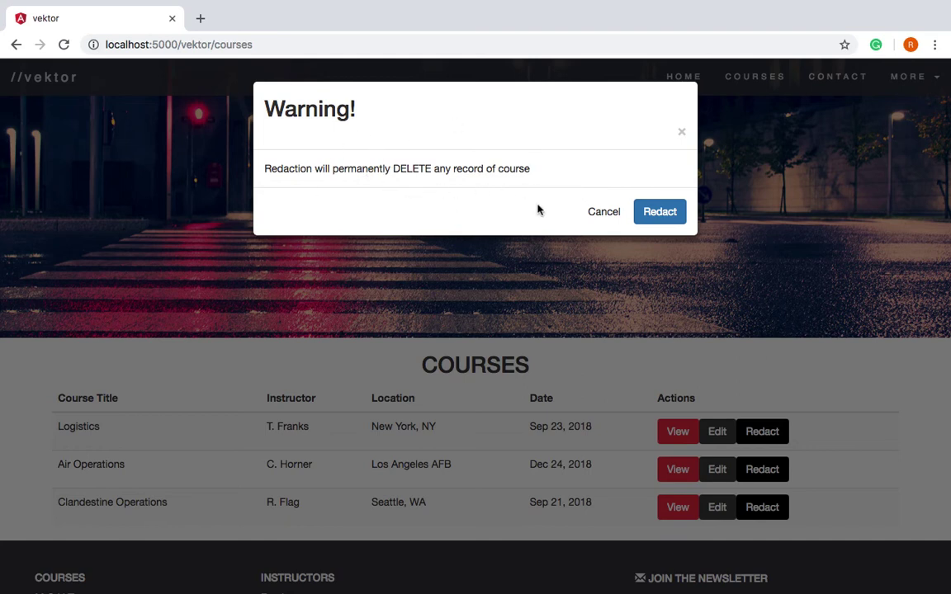
left_click(600, 212)
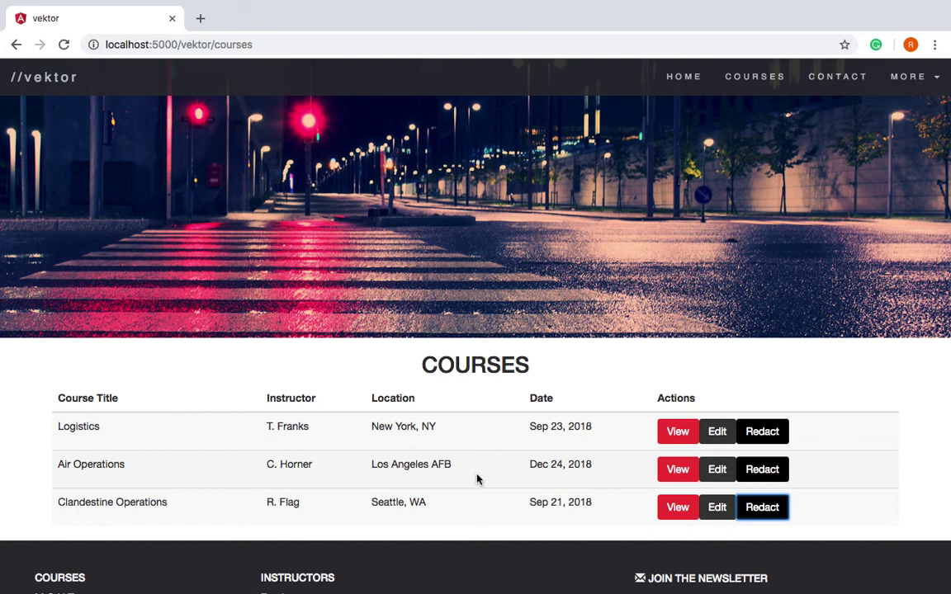
left_click(772, 481)
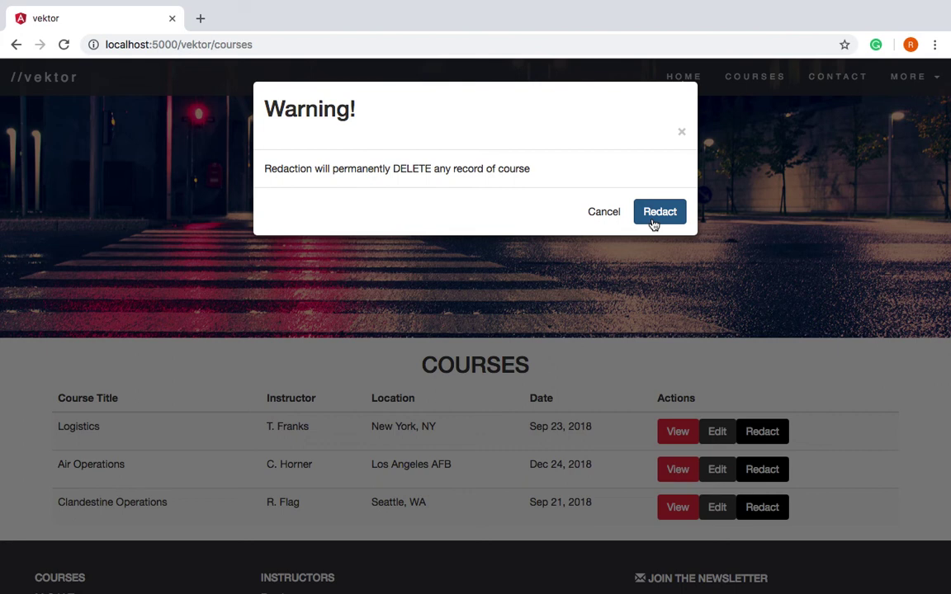
- Cancel the first warning, then redact Air Operations again and confirm its permanent deletion
left_click(605, 216)
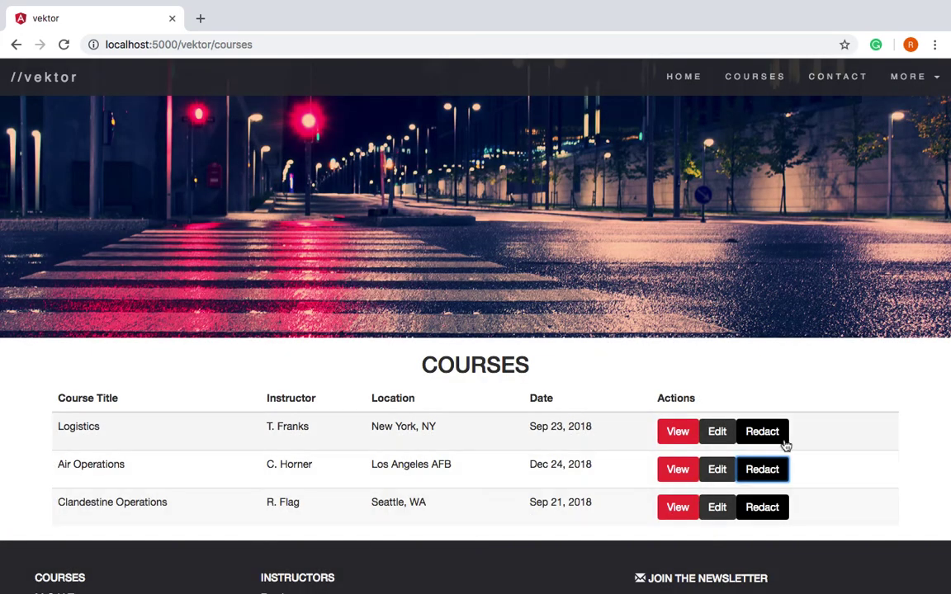
left_click(748, 473)
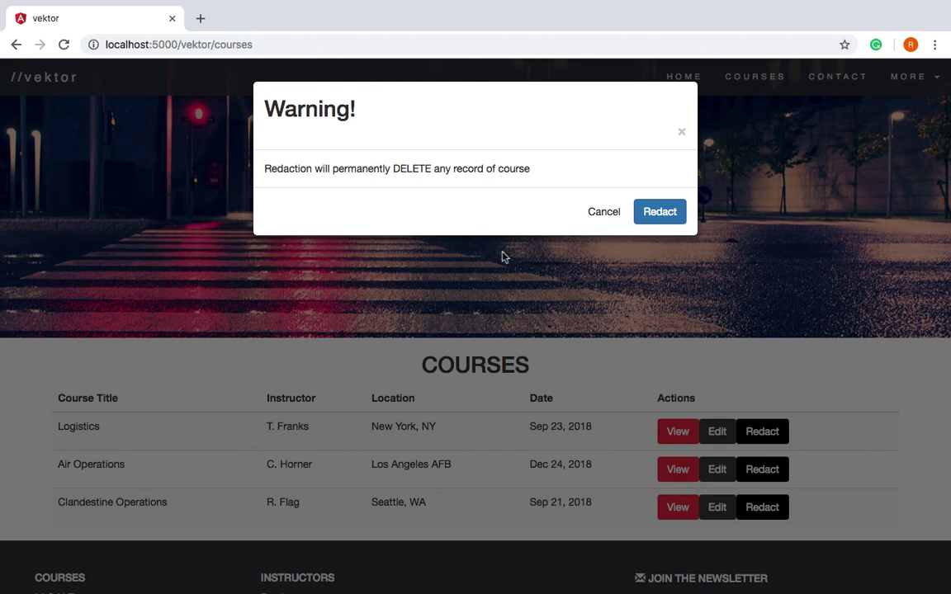
left_click(660, 213)
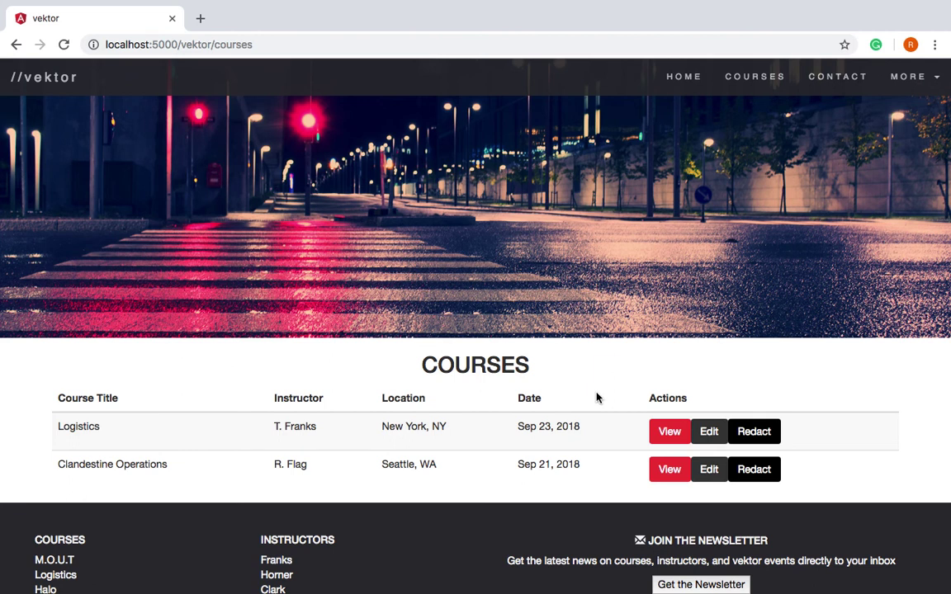
- Open the Support chat page from the bottom of the courses list and select its name field
scroll(598, 396, "up", 1)
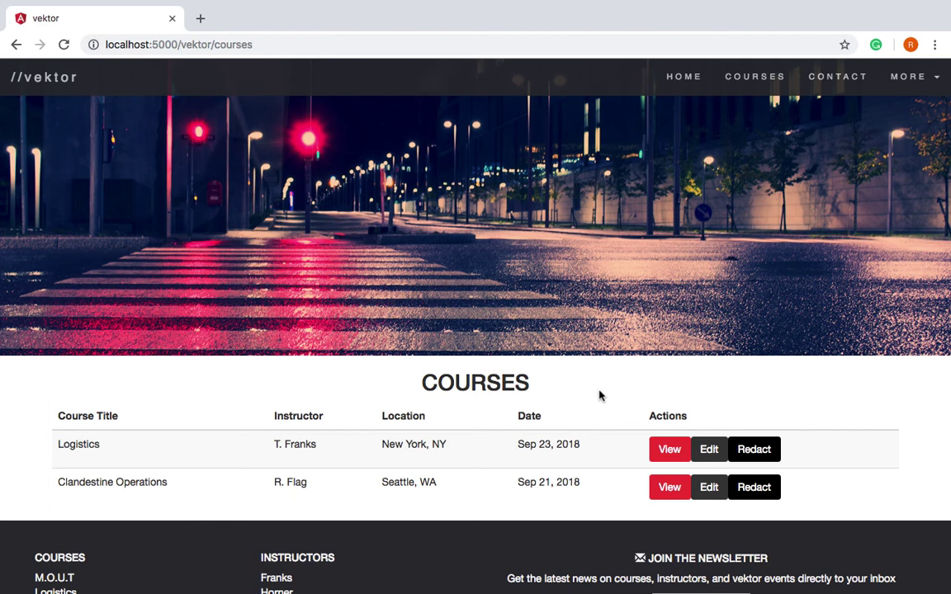
scroll(599, 395, "down", 2)
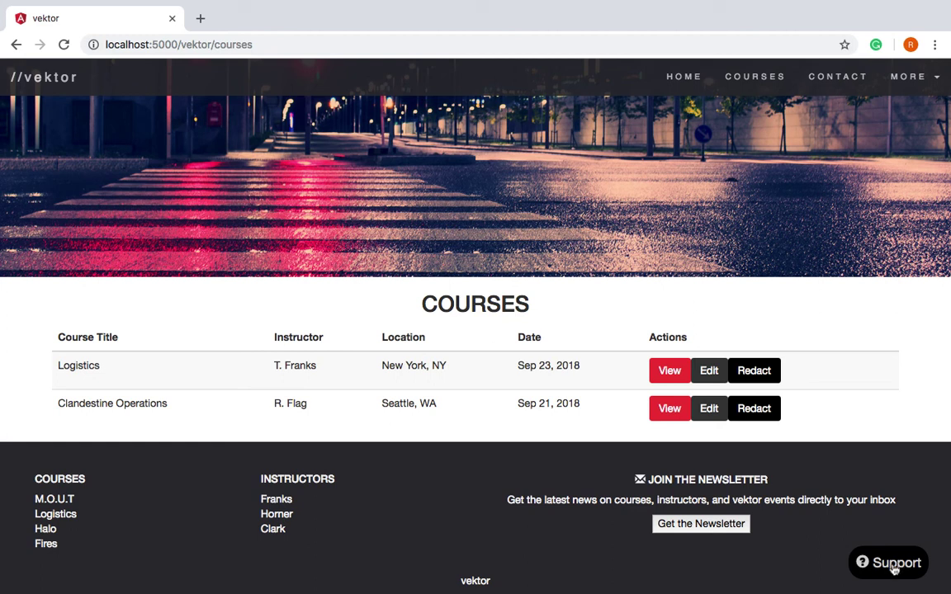
left_click(899, 565)
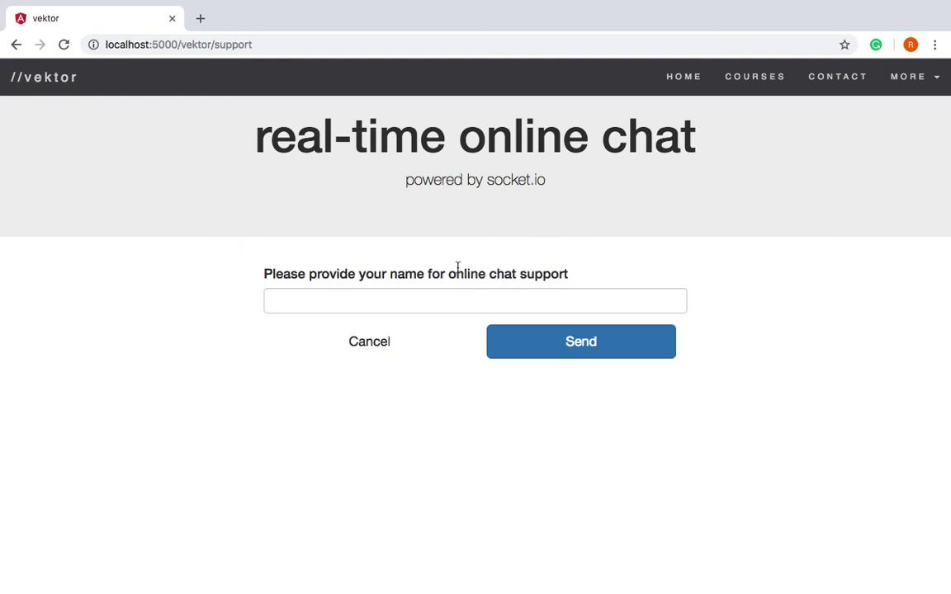
left_click(402, 301)
- Join the chat with the saved suggested name, then join as 'woodchuck' in the second window via MORE > Get Support
left_click(283, 334)
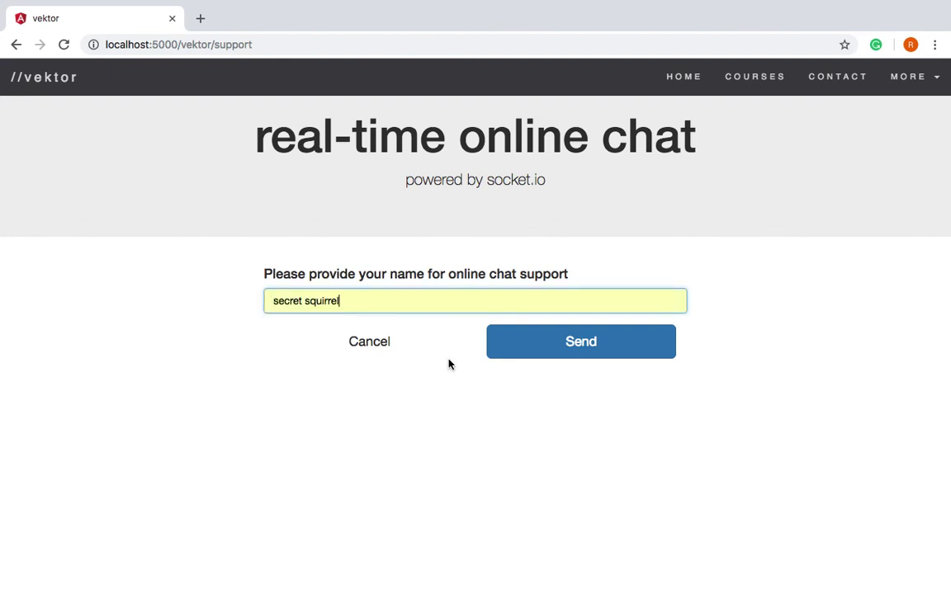
left_click(543, 350)
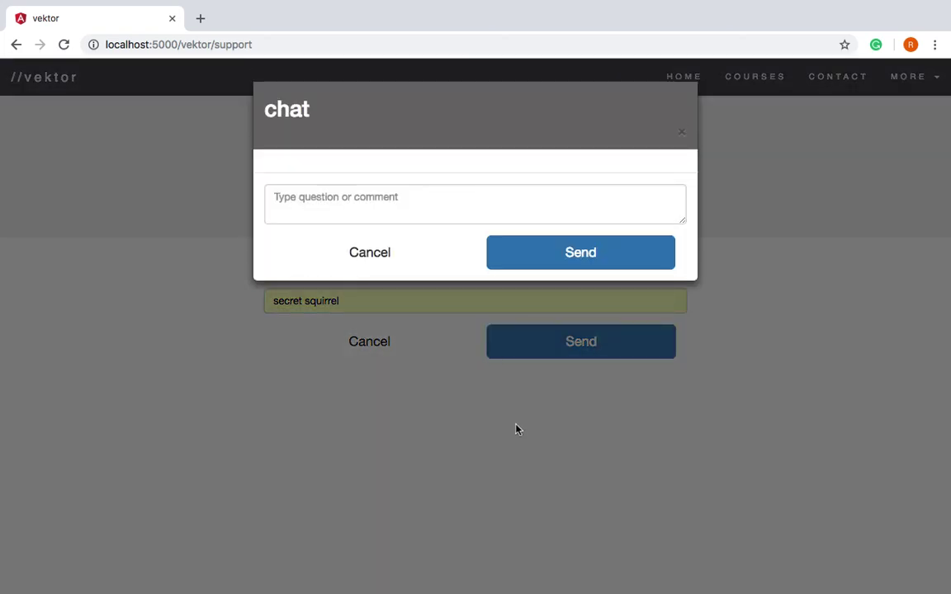
key("ctrl+Right")
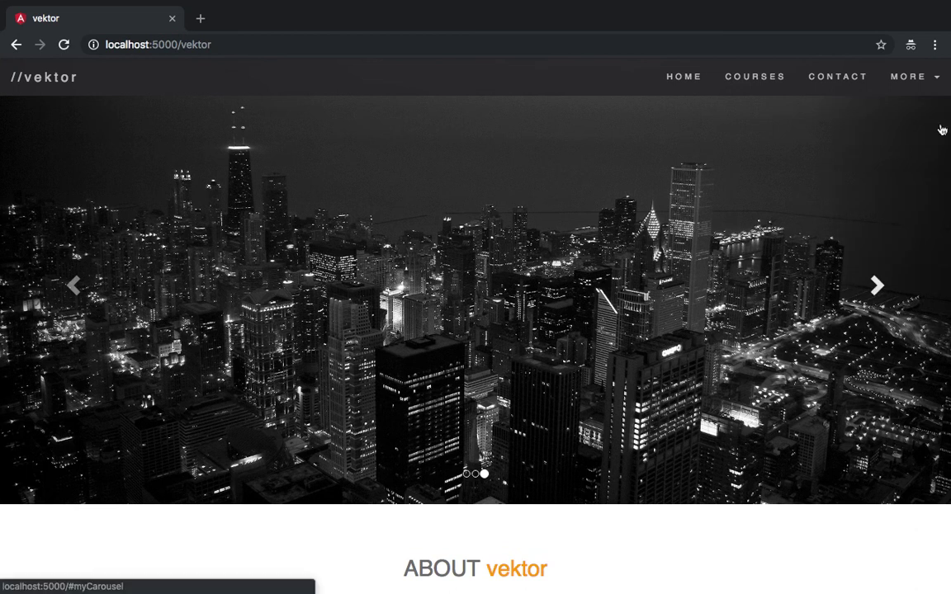
left_click(925, 79)
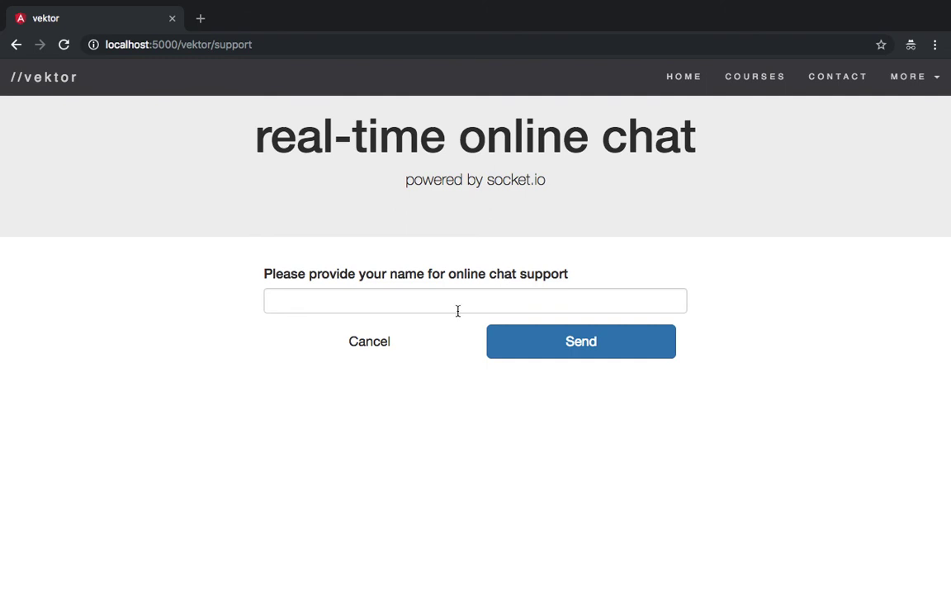
left_click(435, 297)
type("wo")
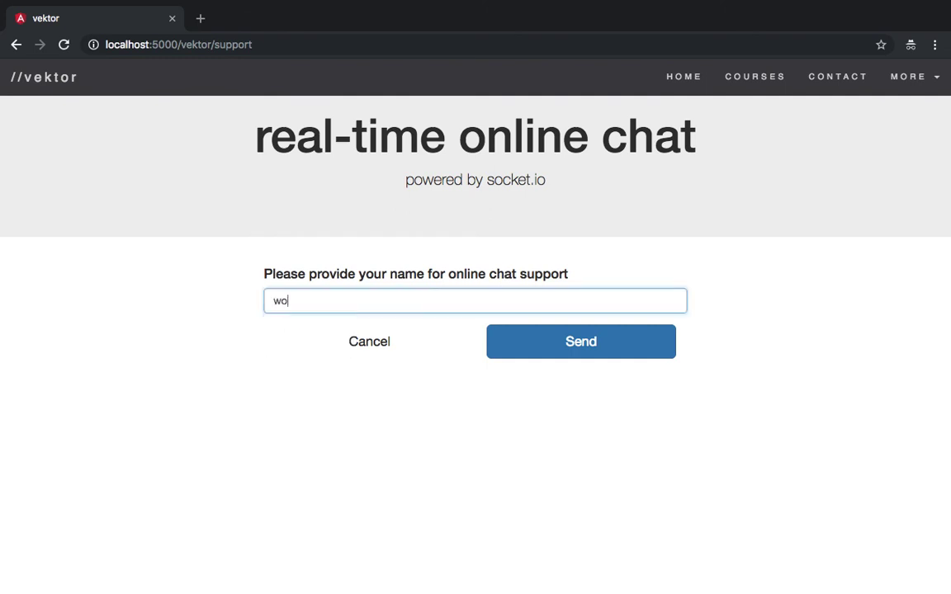
type("odchuck")
left_click(520, 351)
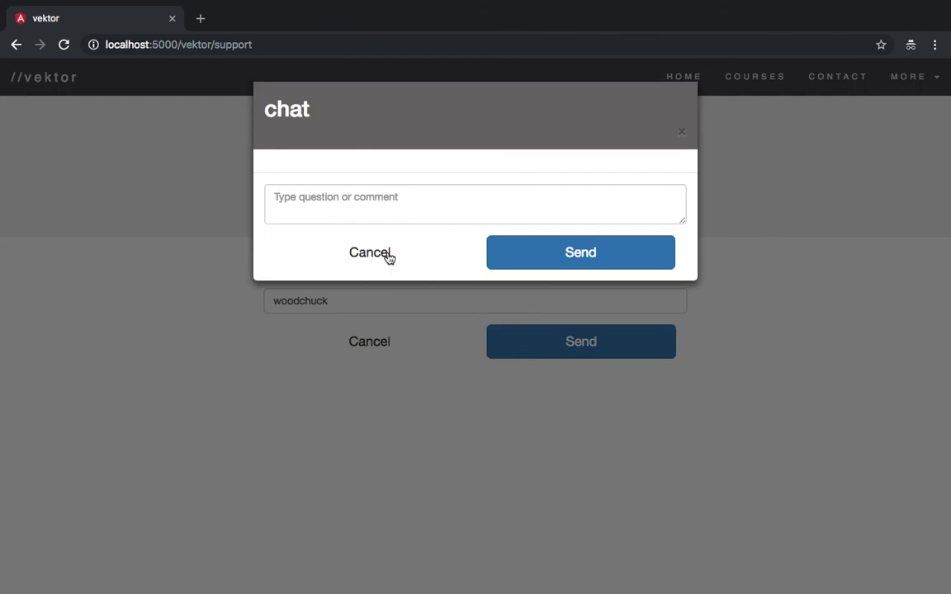
- Post the message 'Howdy!' as woodchuck and return to the first user's window
left_click(382, 208)
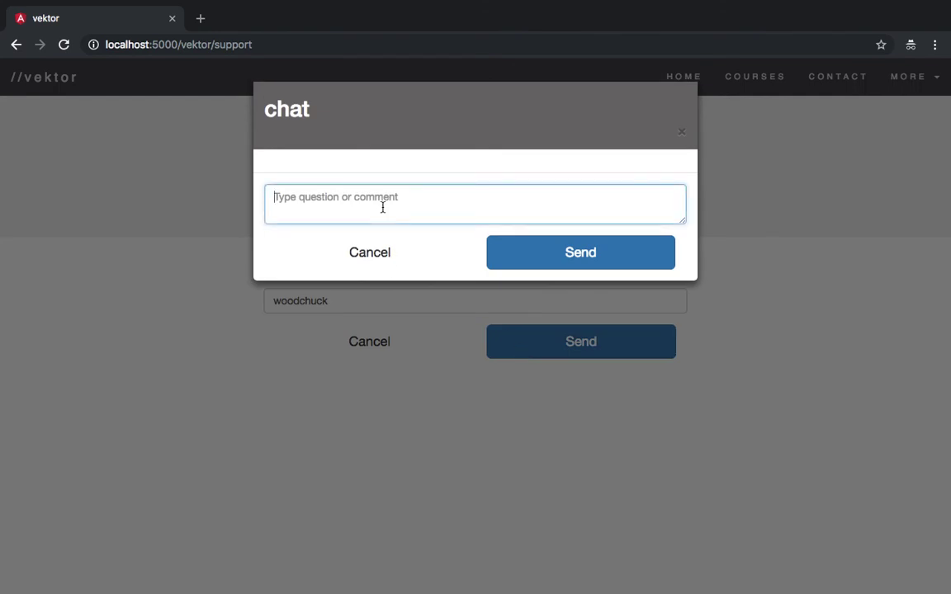
type("Howdy")
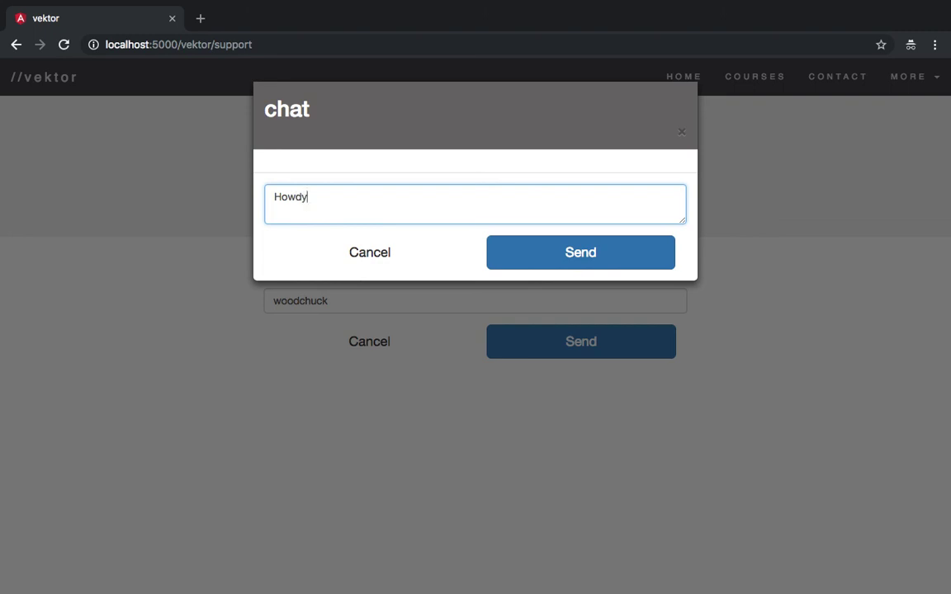
type("!")
left_click(543, 262)
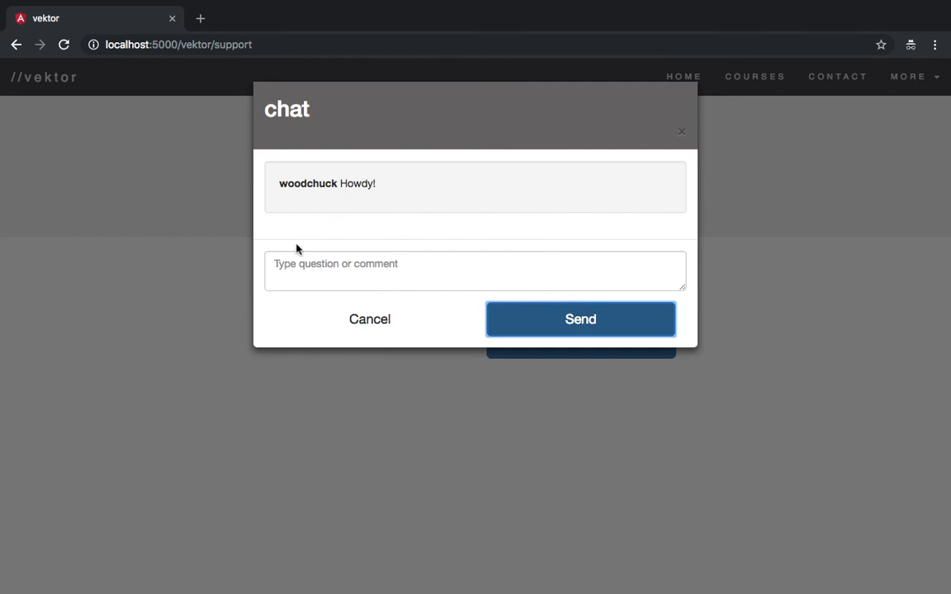
key("ctrl+Left")
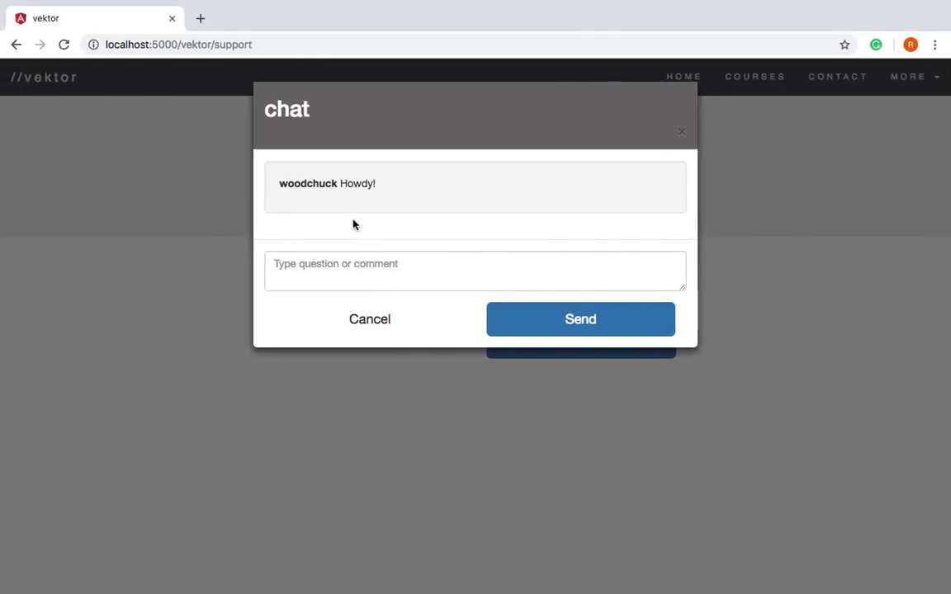
- Send 'hello' as the first user, check it arrived in the other window, and move to the server code
left_click(328, 270)
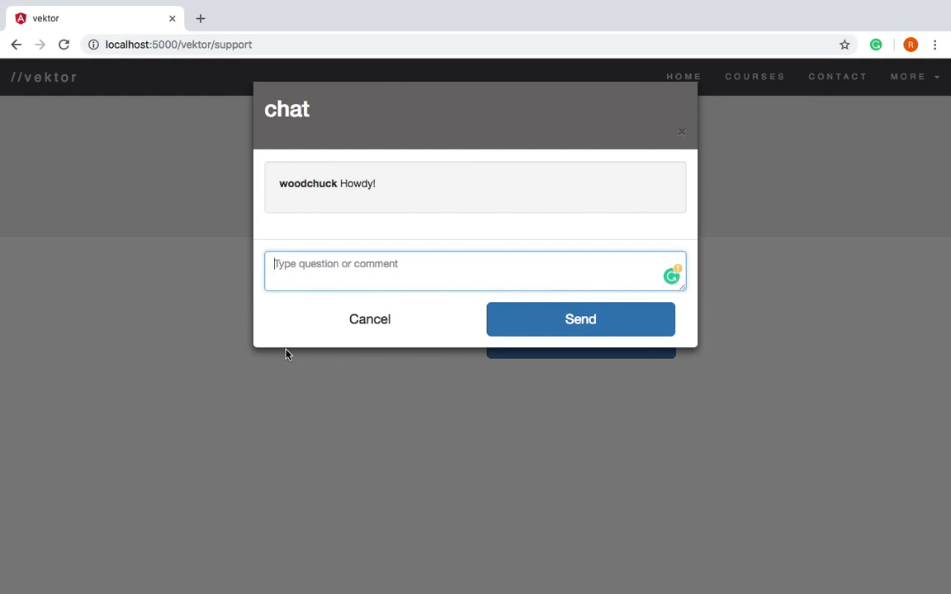
type("hello")
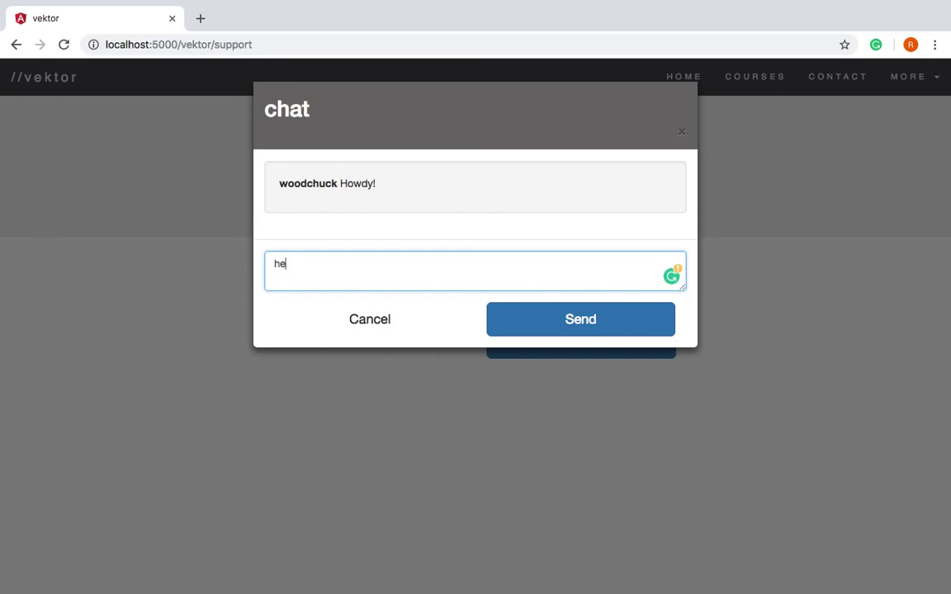
left_click(534, 311)
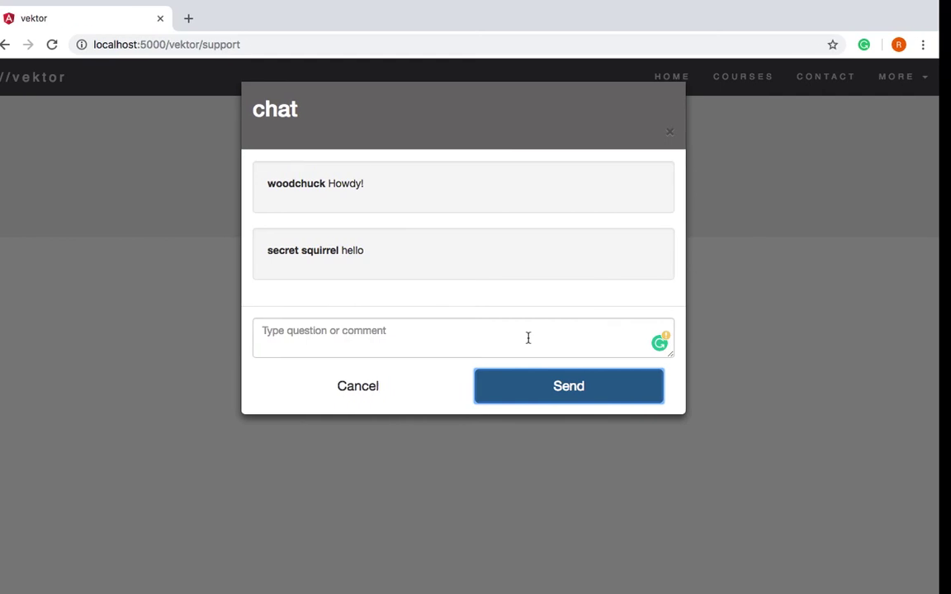
key("ctrl+Right")
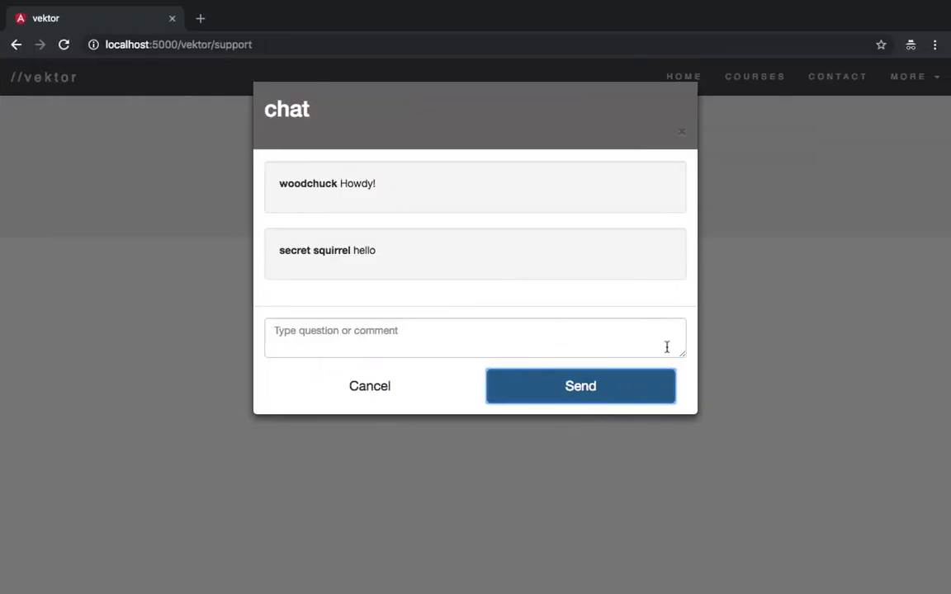
key("ctrl+Right")
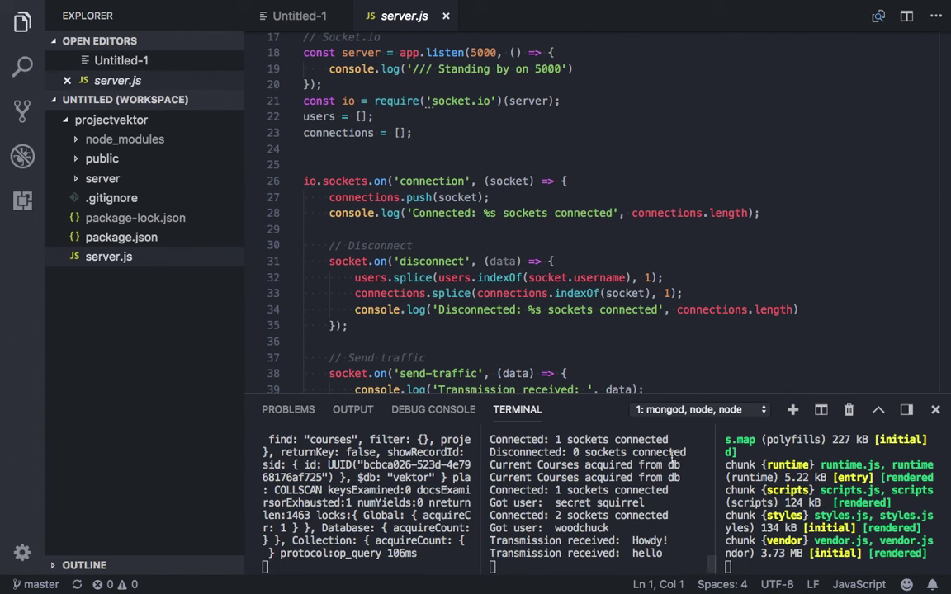
- Scroll server.js to read the terminal log of both messages, then return to the Chrome chat
scroll(560, 289, "down", 2)
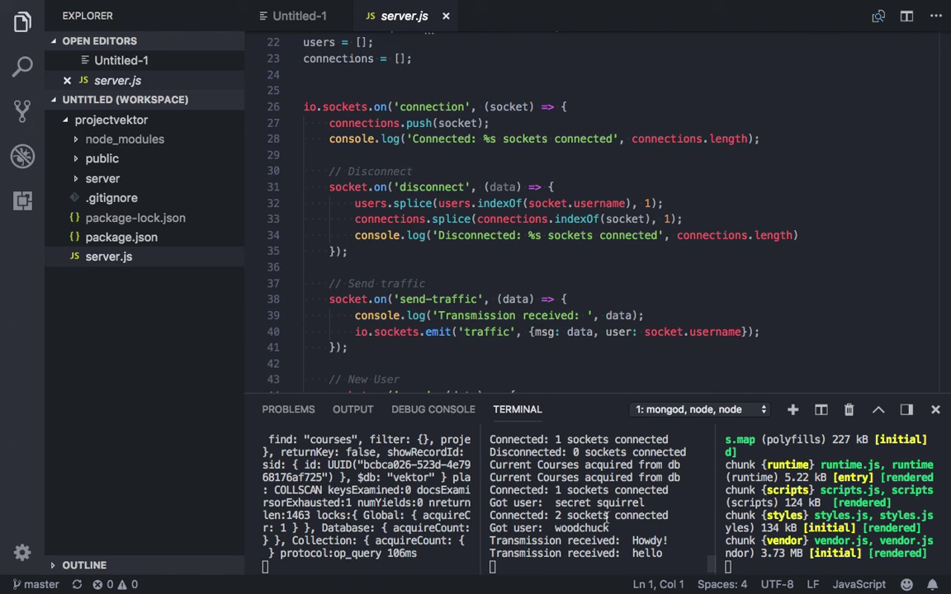
key("ctrl+Left")
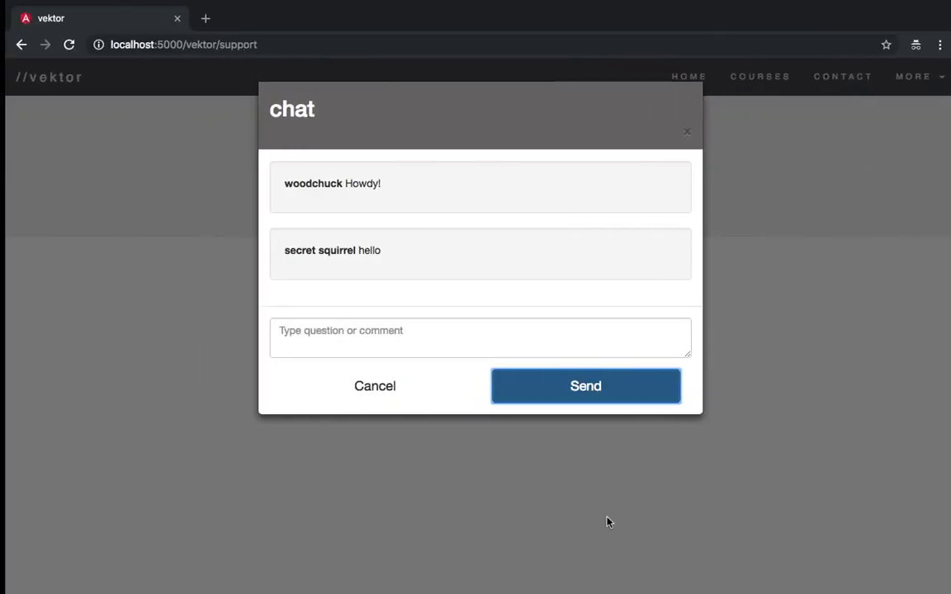